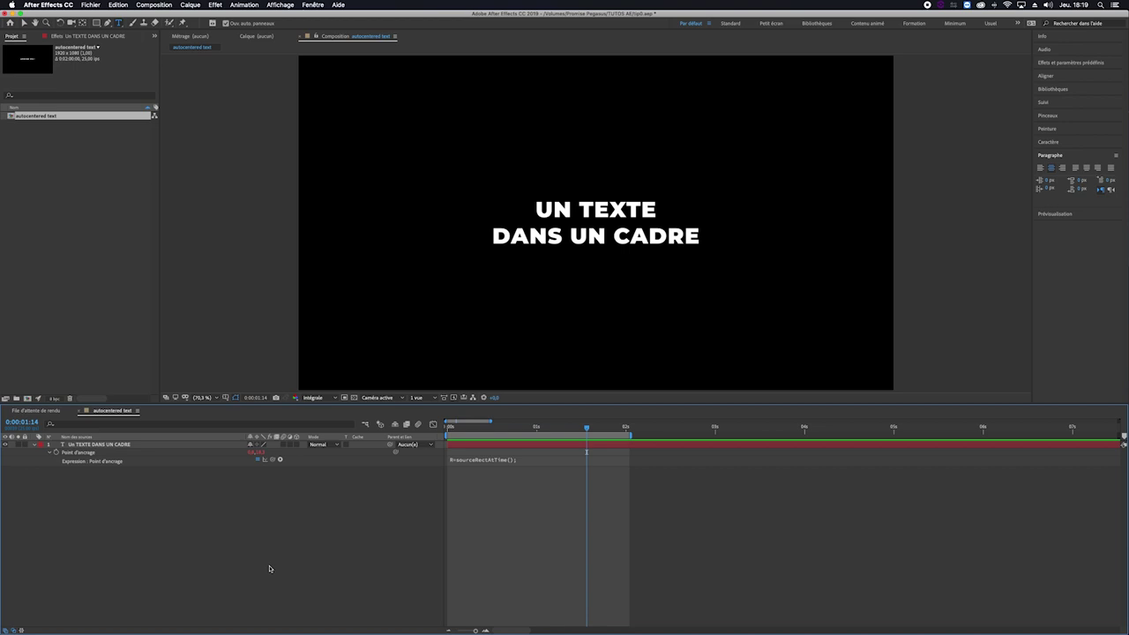
Select the text layer and draw a rounded rectangle around the two lines of text.
left_click(58, 453)
left_click(410, 262)
left_click(137, 449)
left_click(598, 235)
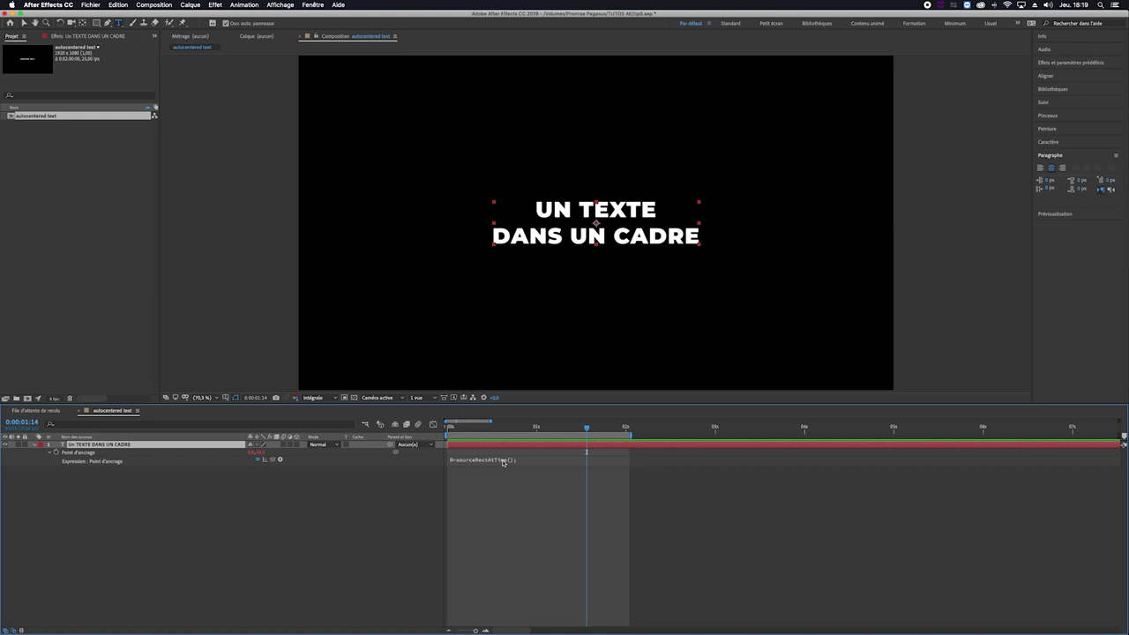
key("q")
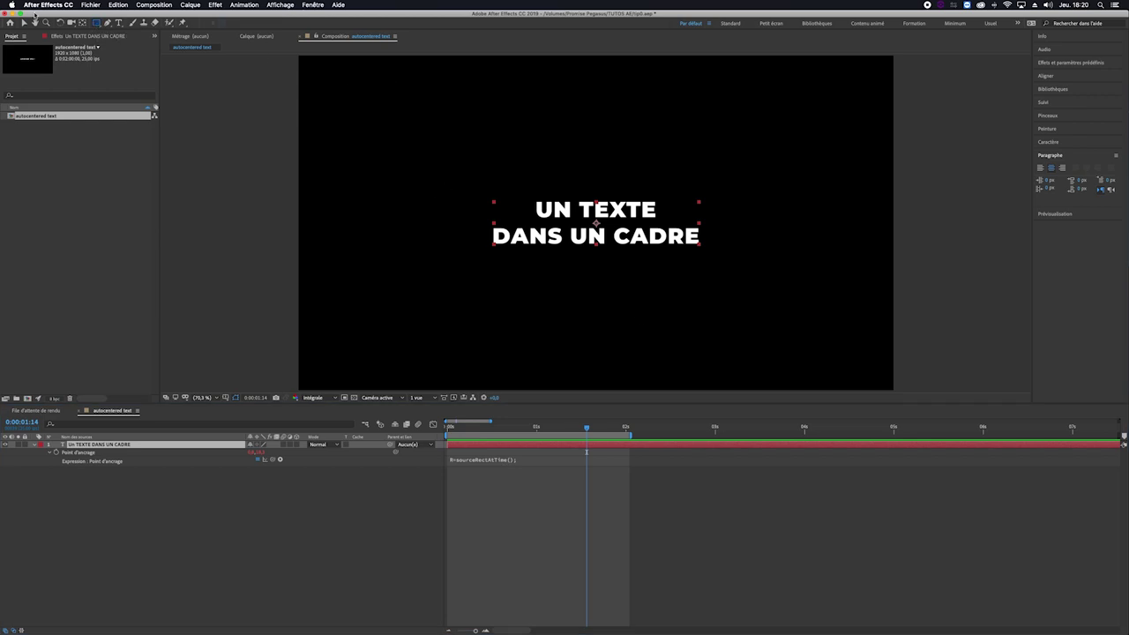
left_click(98, 23)
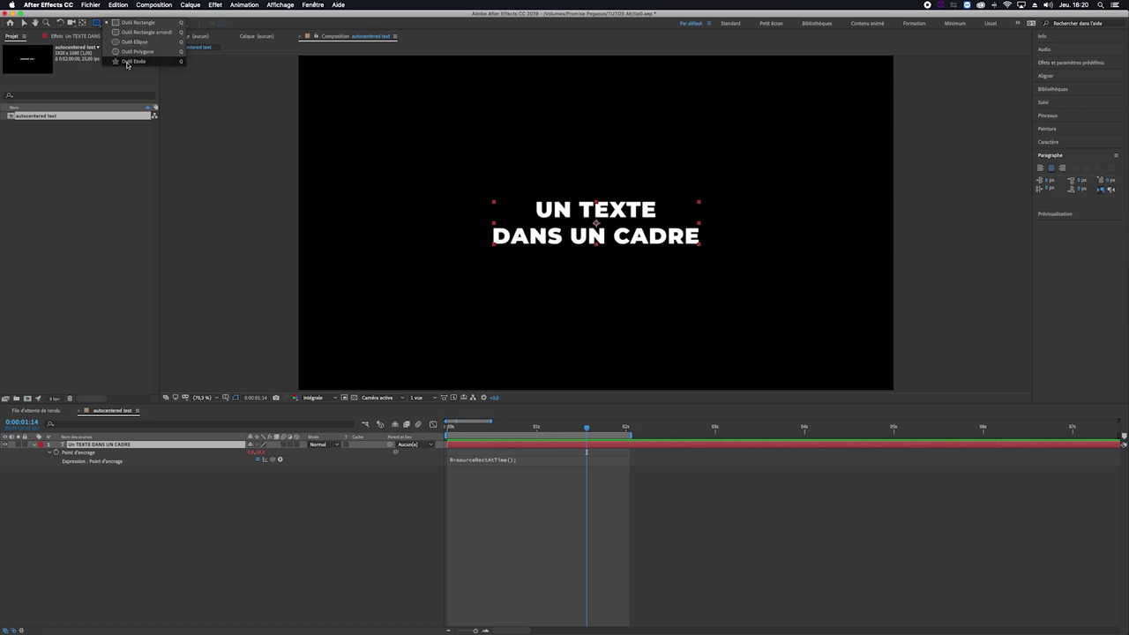
left_click(121, 35)
left_click_drag(471, 175, 715, 231)
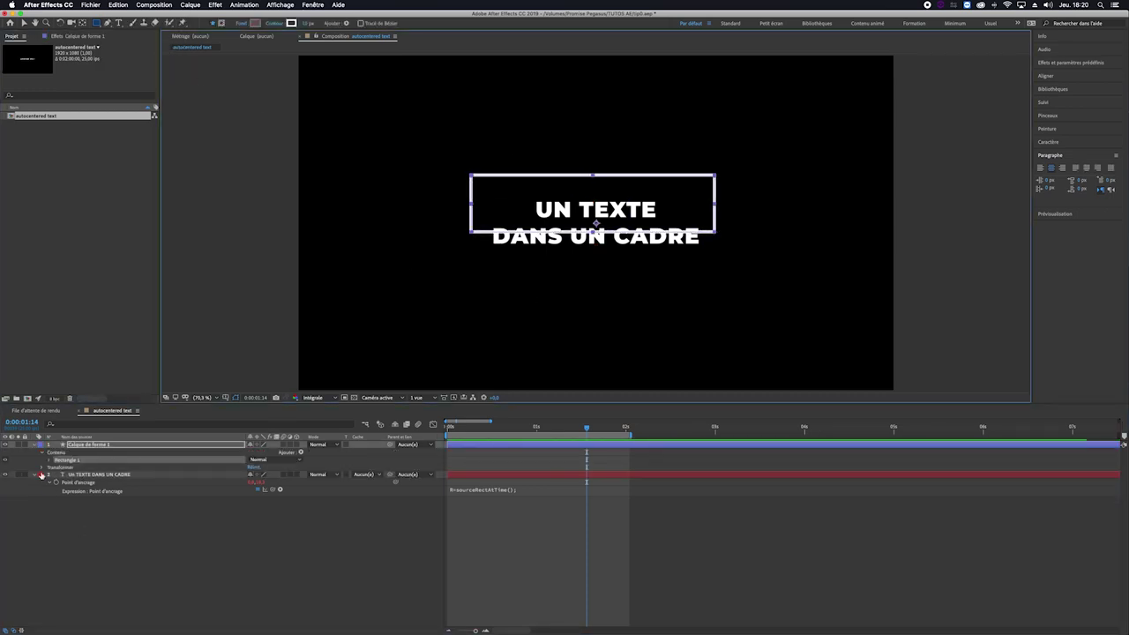
Set Rectangle 1's transform Position to 0,0 to centre the frame on the text.
left_click(46, 461)
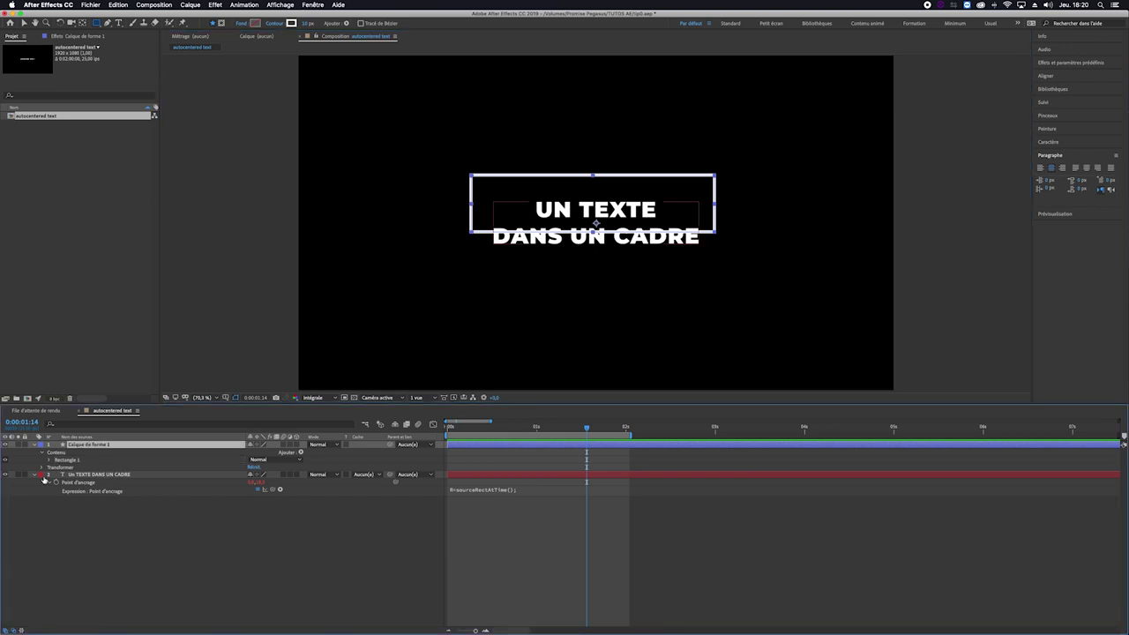
left_click(49, 460)
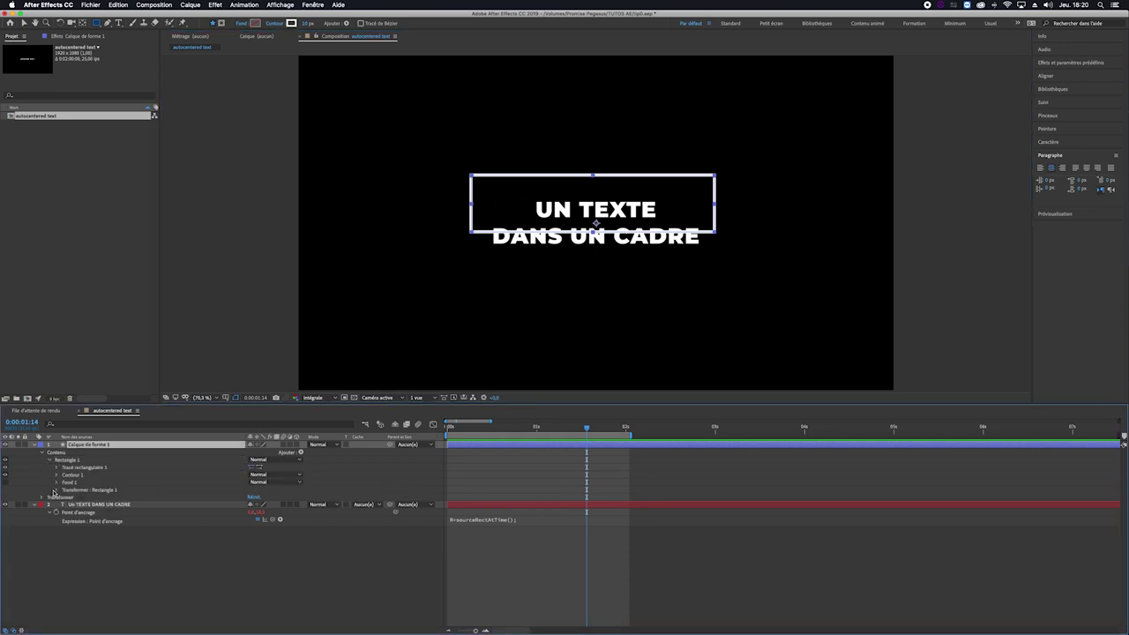
left_click(56, 491)
left_click(253, 505)
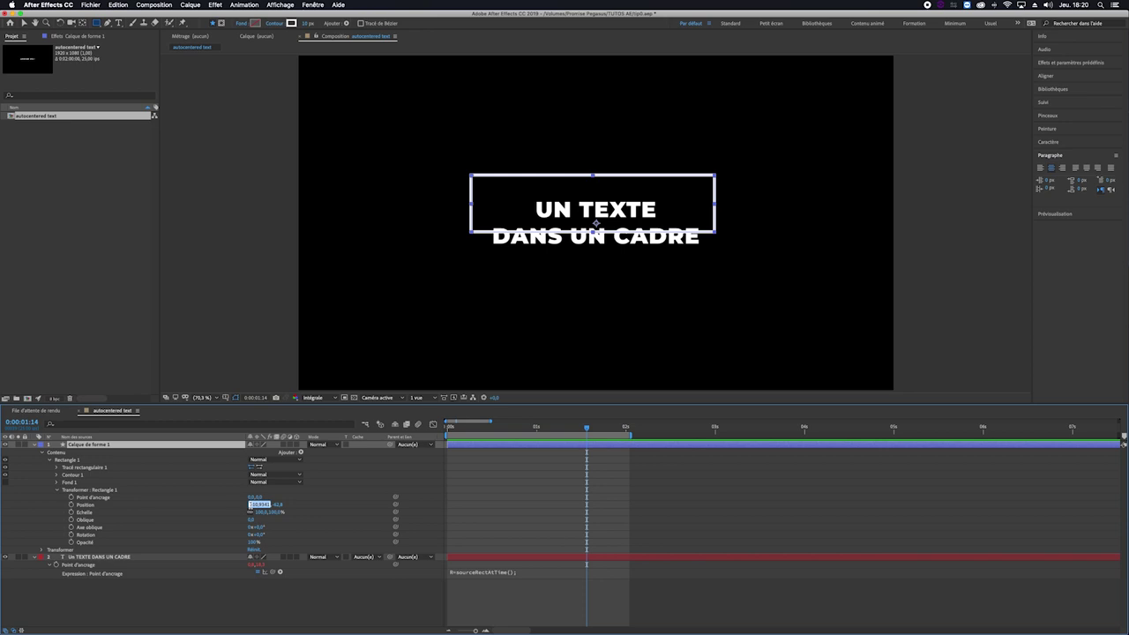
type("0")
key("Tab")
type("0")
key("Return")
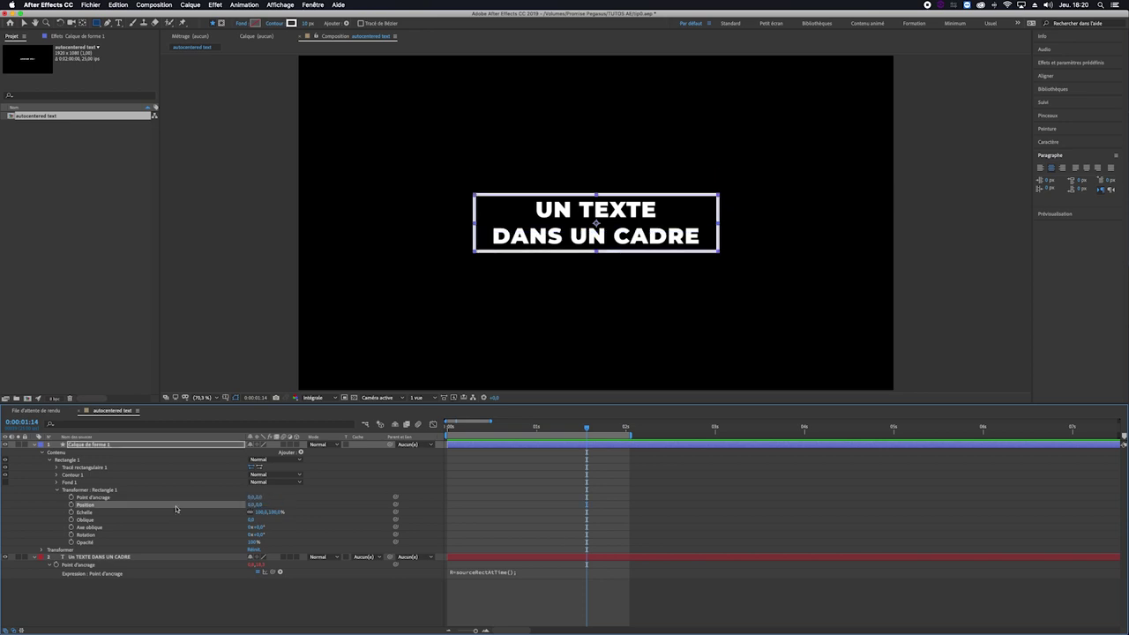
left_click(51, 460)
left_click(41, 451)
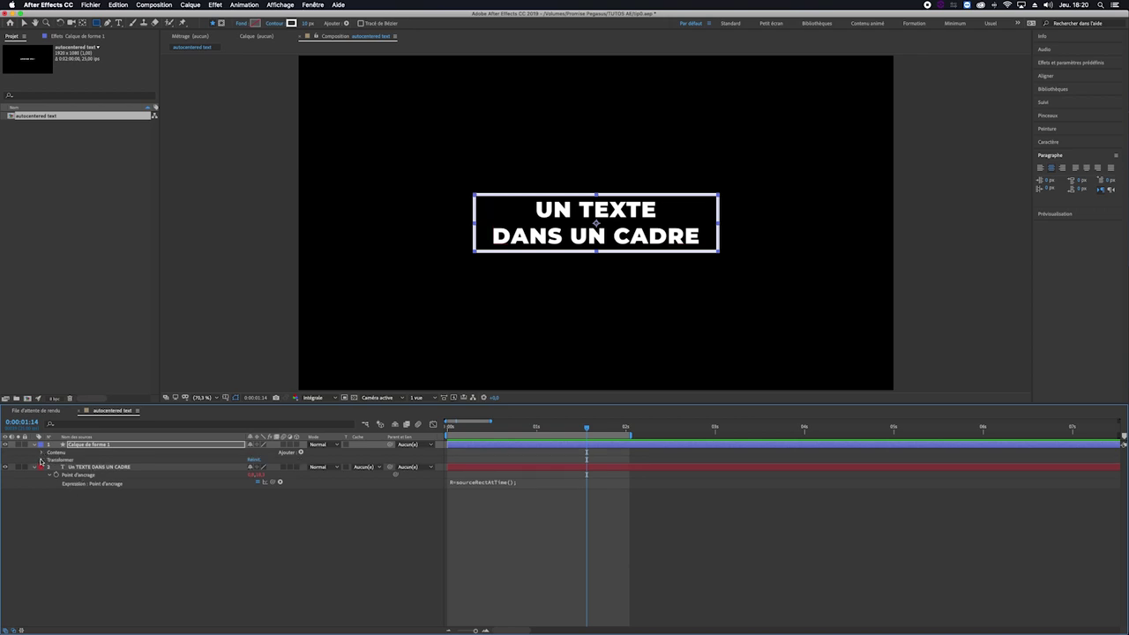
Parent the shape layer to the text layer; set Position expression to thisComp.layer(index-1).transform.anchorPoint.
left_click(41, 460)
left_click_drag(390, 444, 129, 509)
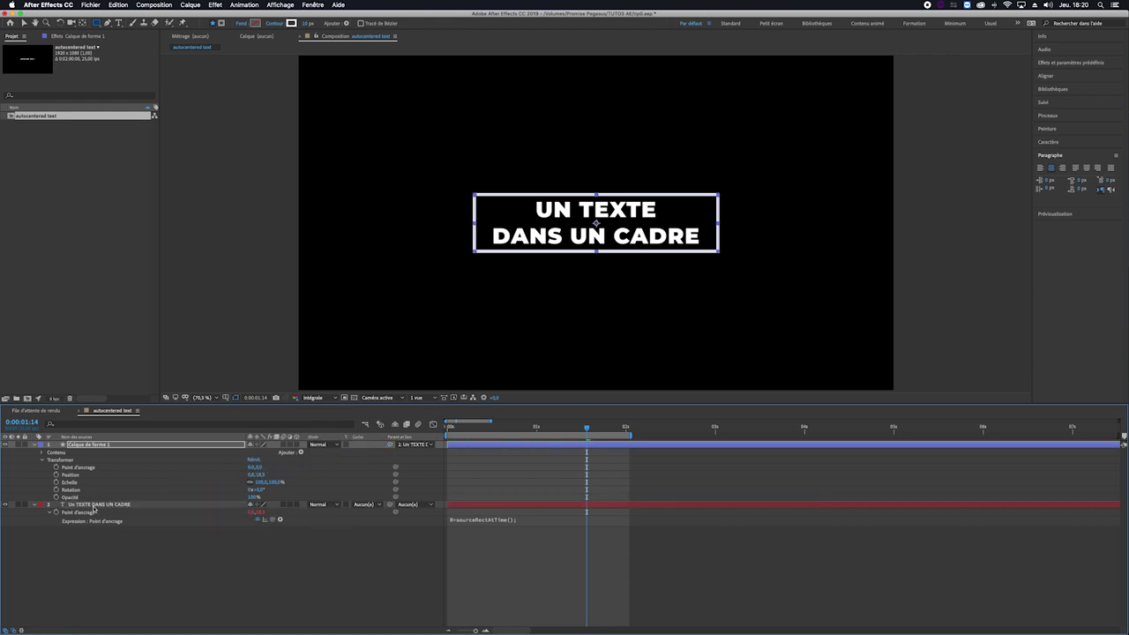
left_click(55, 475, "alt")
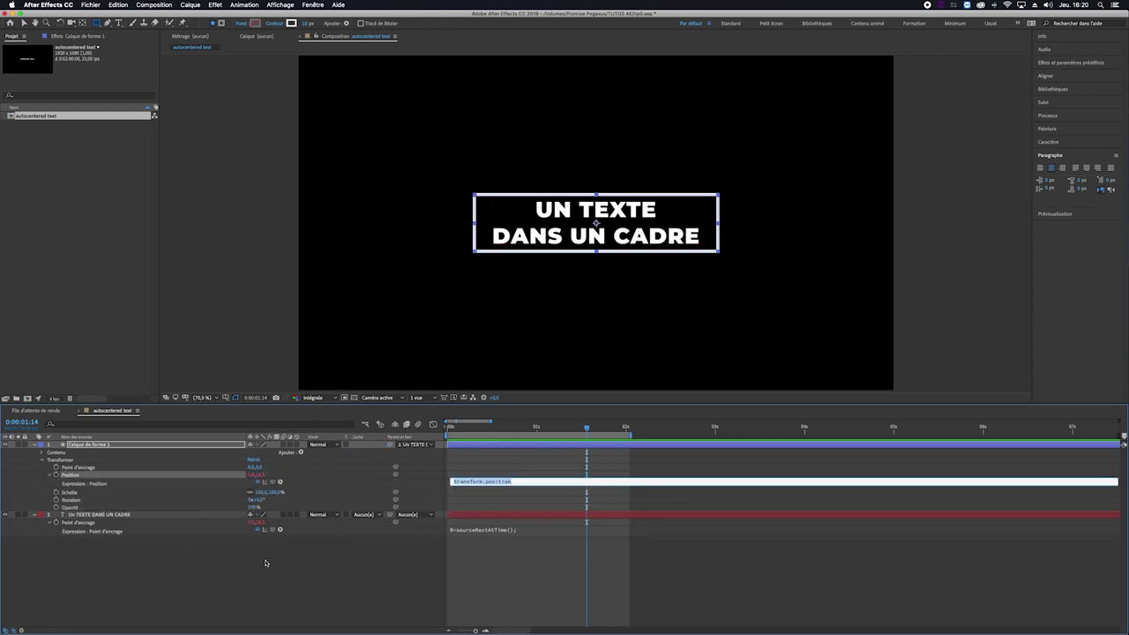
type("thisComp")
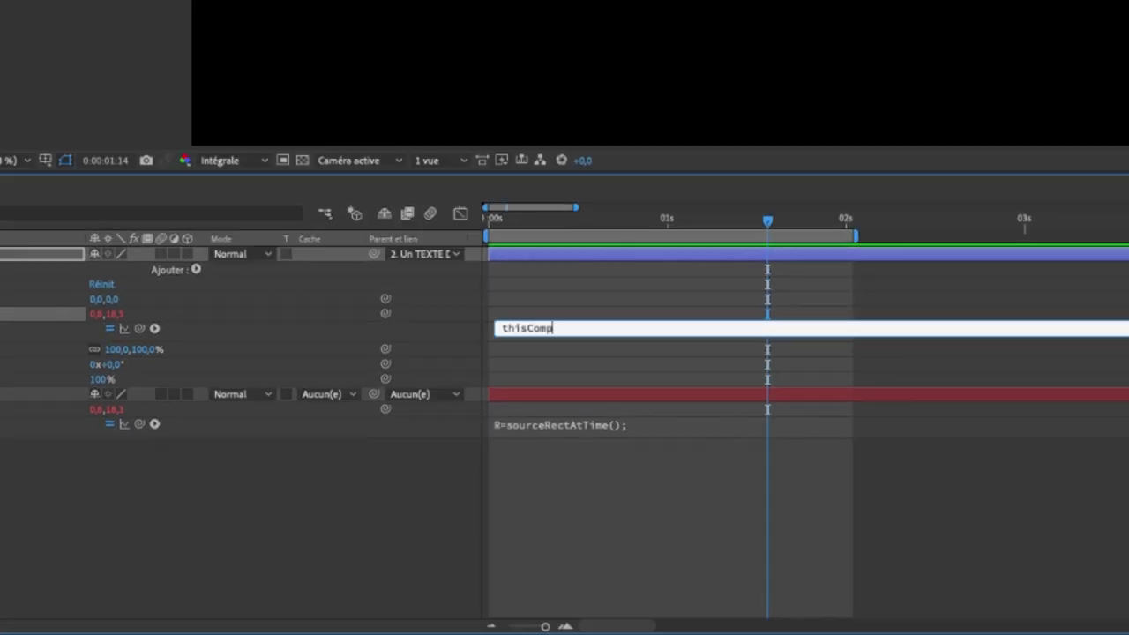
type(".layer(index-1).")
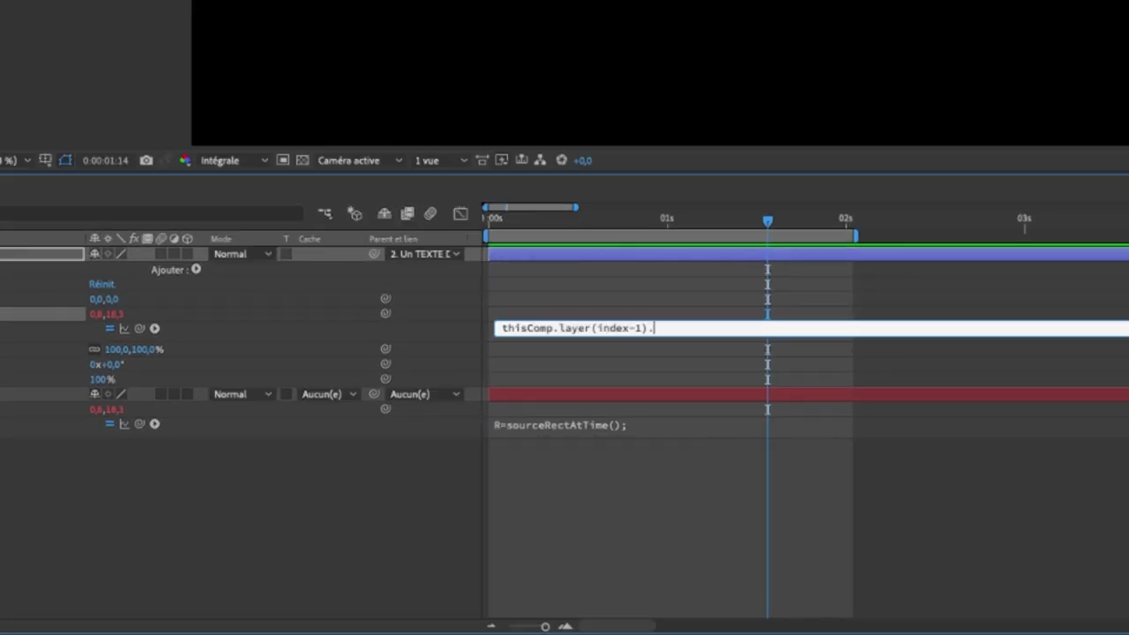
type("transform.anchorPoint")
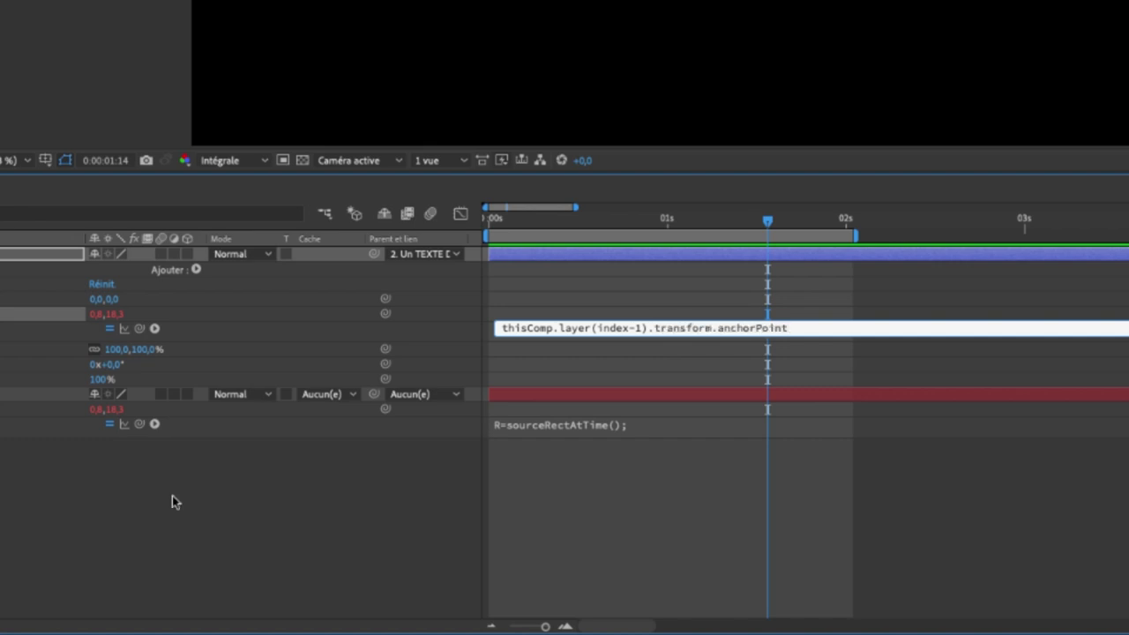
left_click(247, 320)
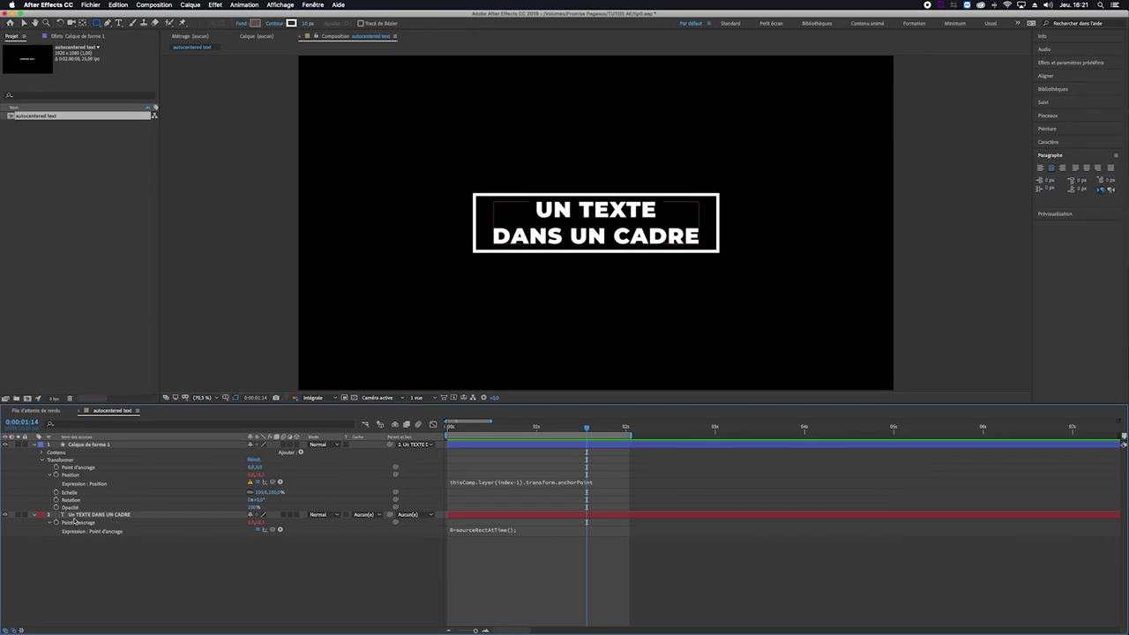
Drag the text layer above the shape layer in the timeline layer list.
left_click(84, 516)
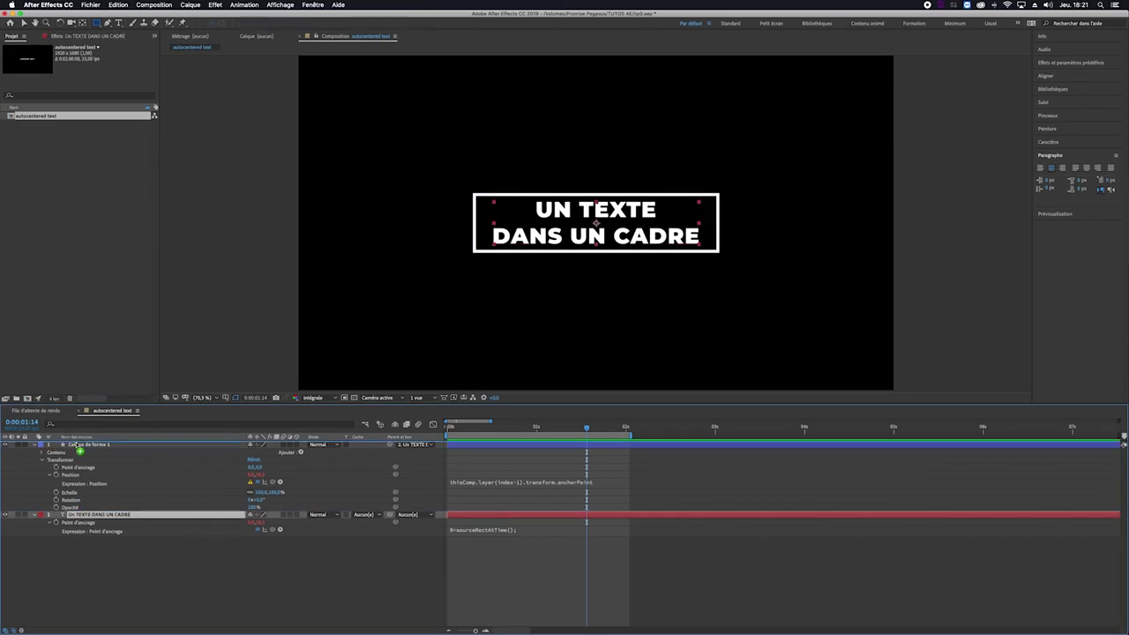
left_click_drag(84, 516, 78, 446)
left_click(82, 472)
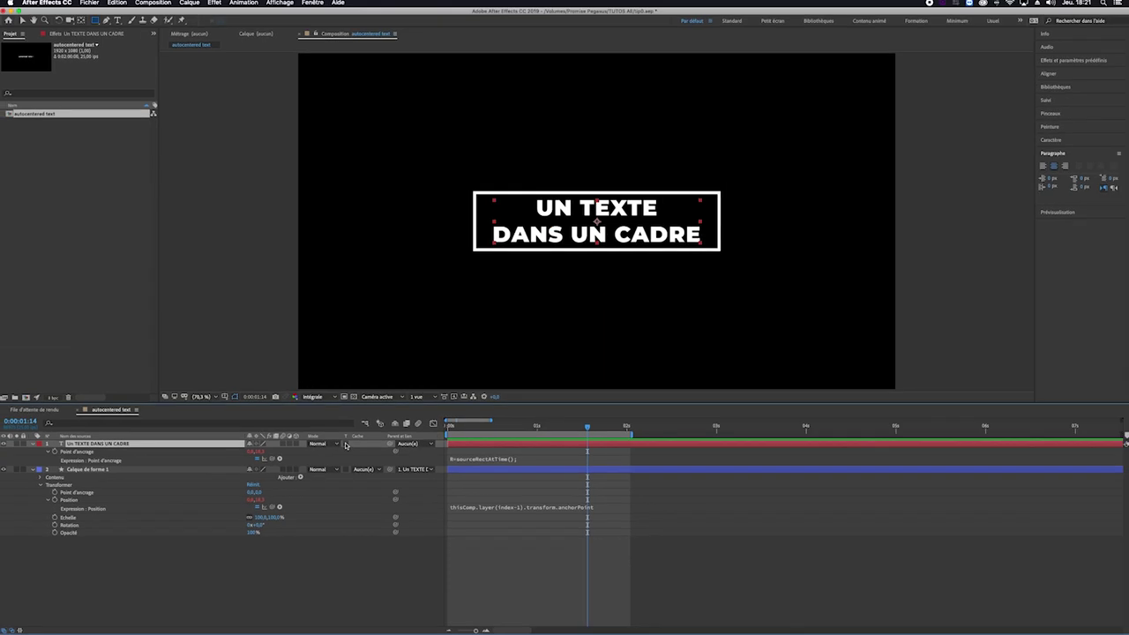
left_click_drag(596, 225, 694, 221)
left_click_drag(523, 277, 465, 185)
key("ctrl+Home")
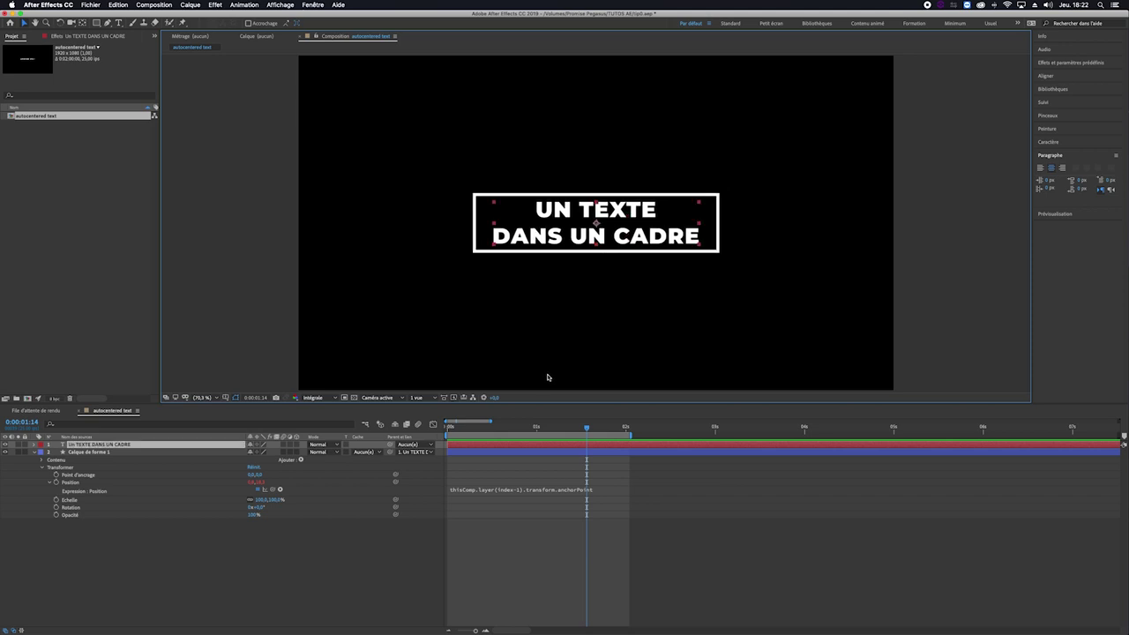
left_click(88, 452)
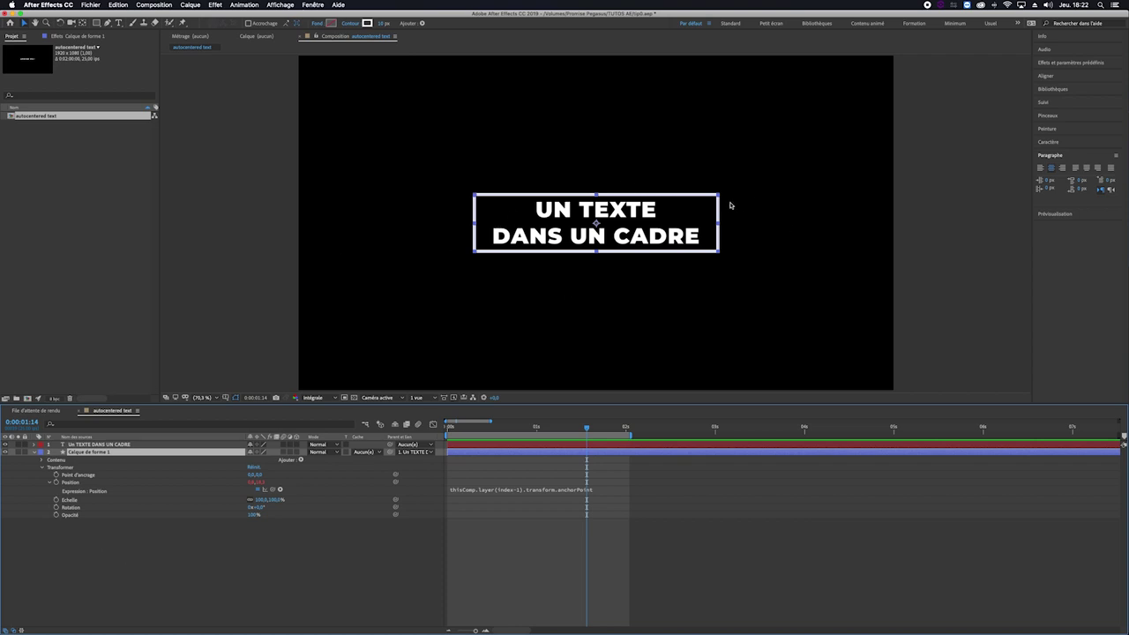
Give Rectangle 1's Size the expression R=thisComp.layer(index-1).sourceRectAtTime(); [R.width,R.height].
left_click(41, 460)
left_click(49, 469)
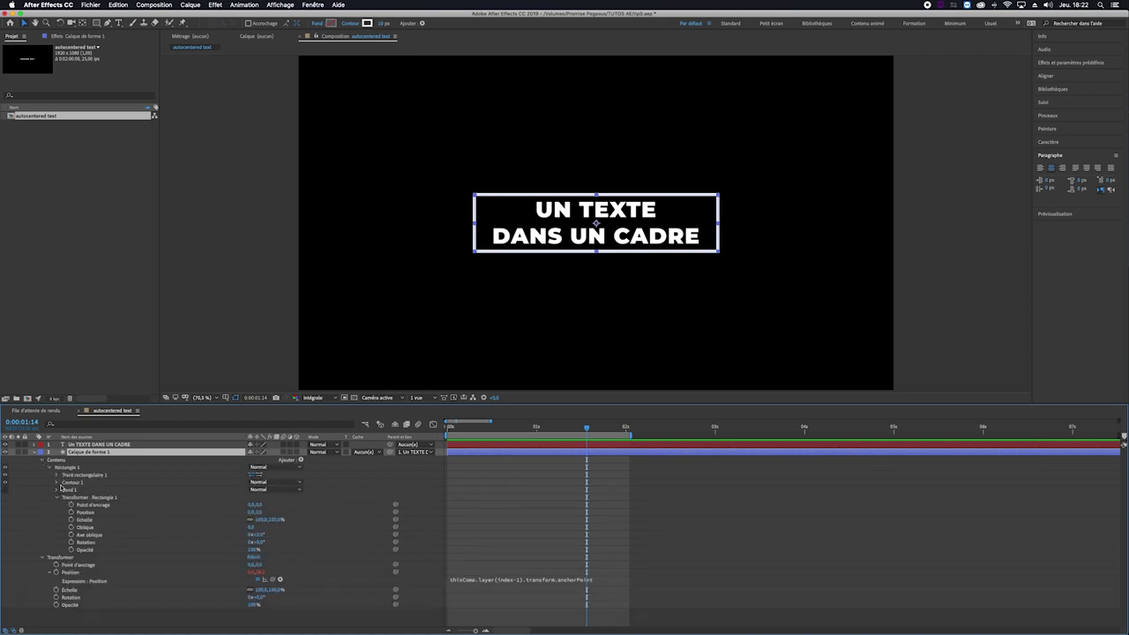
left_click(58, 476)
left_click(81, 483)
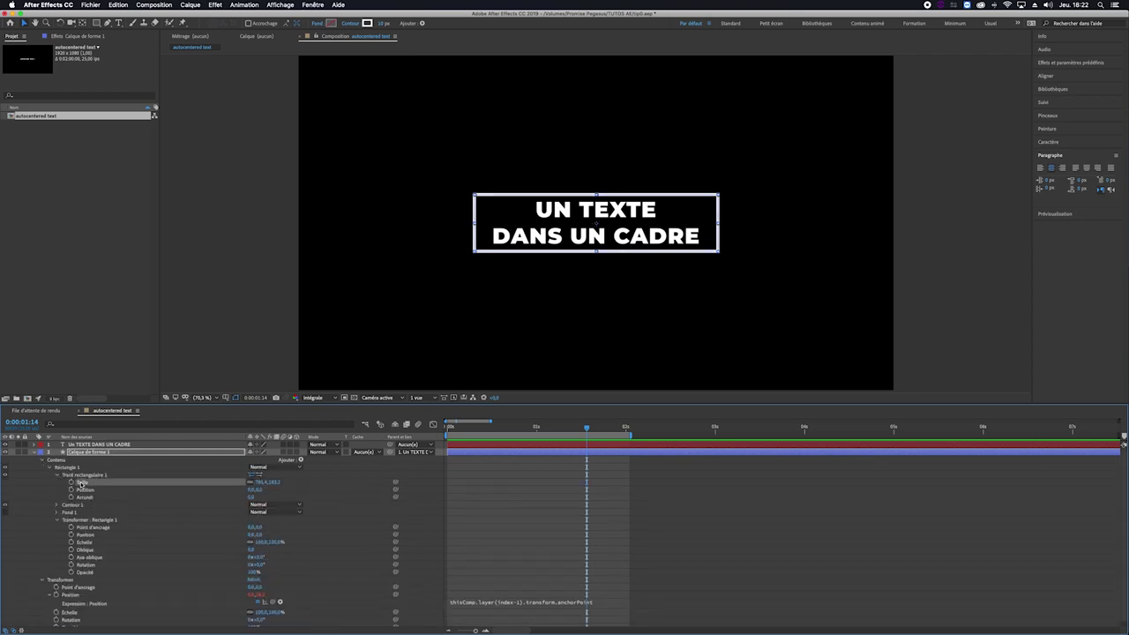
left_click(70, 481, "alt")
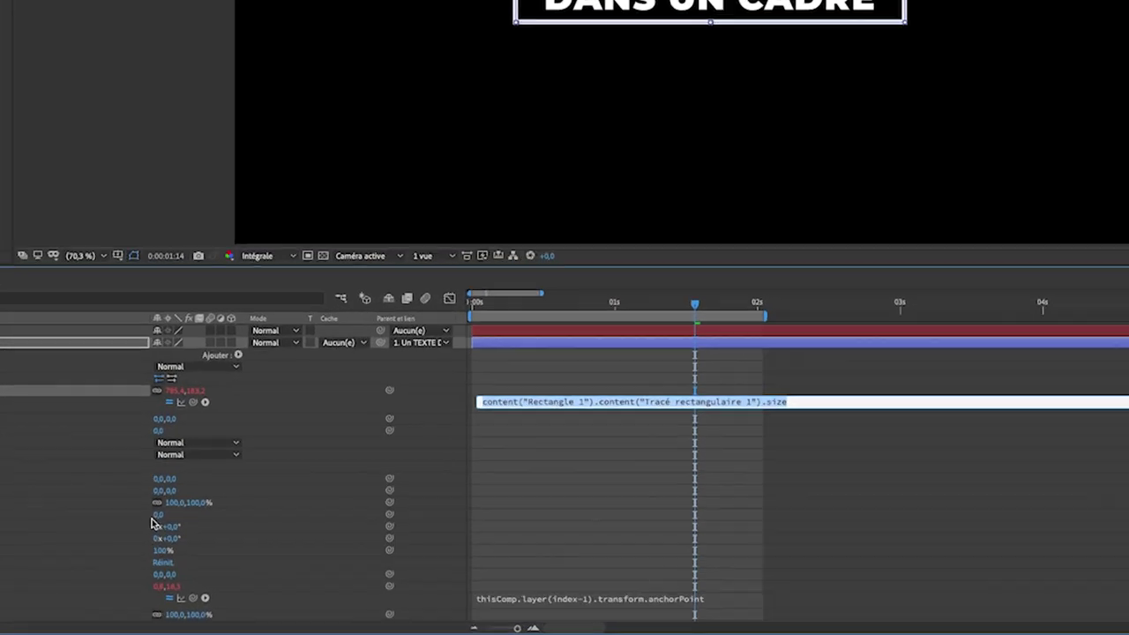
type("R")
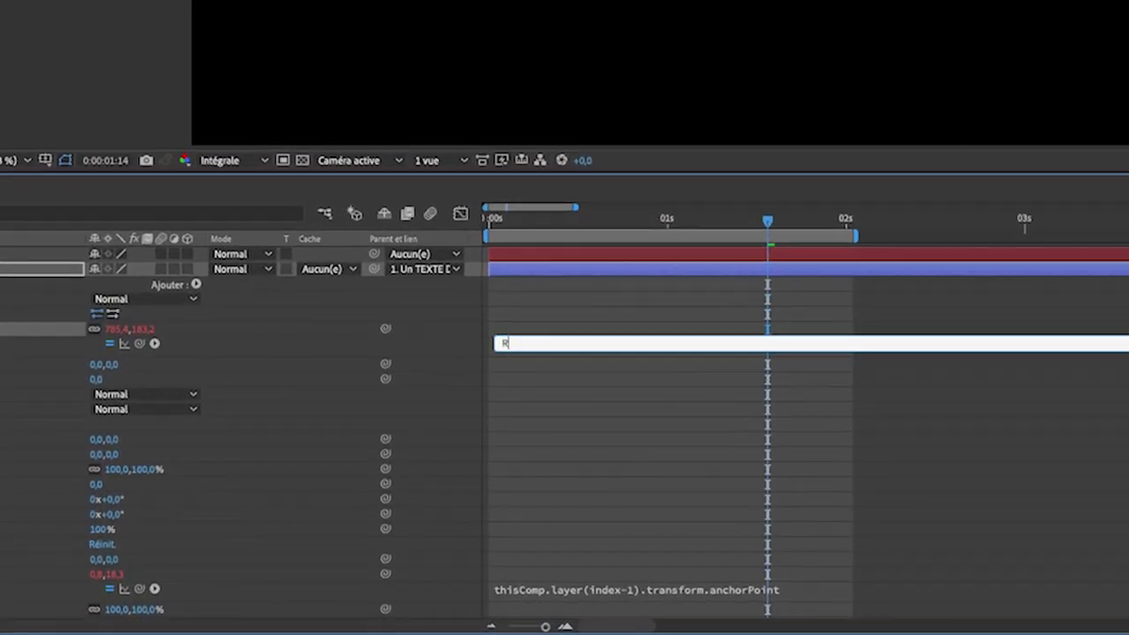
type("=thisComp.layer(index-1).sou")
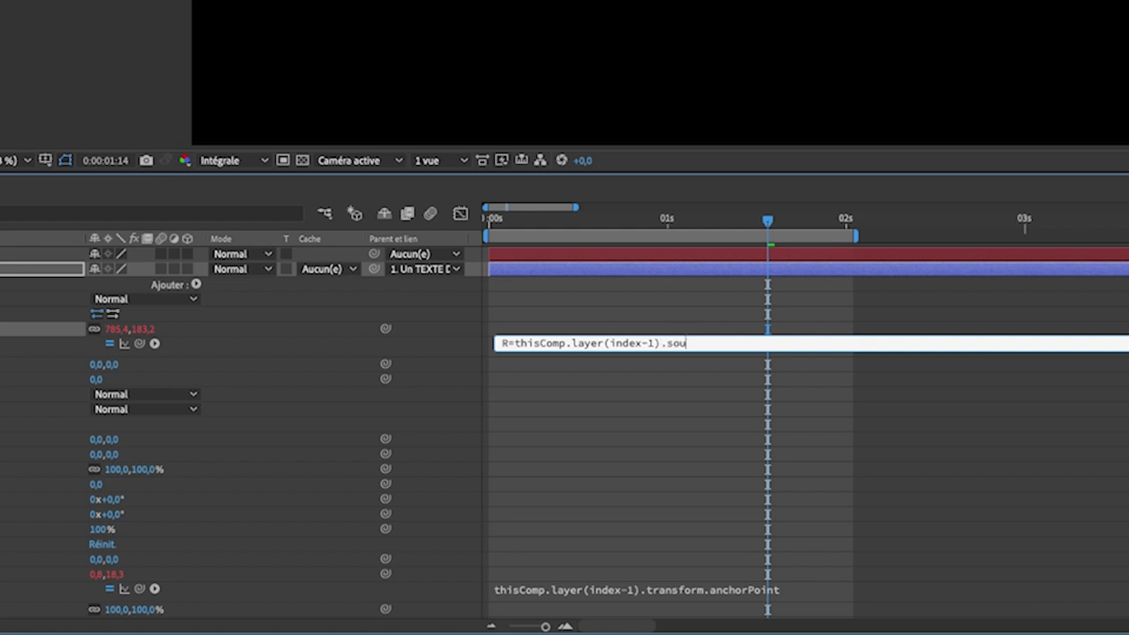
type("rceRectAtTime(")
type(");")
key("Return")
key("Return")
type("[")
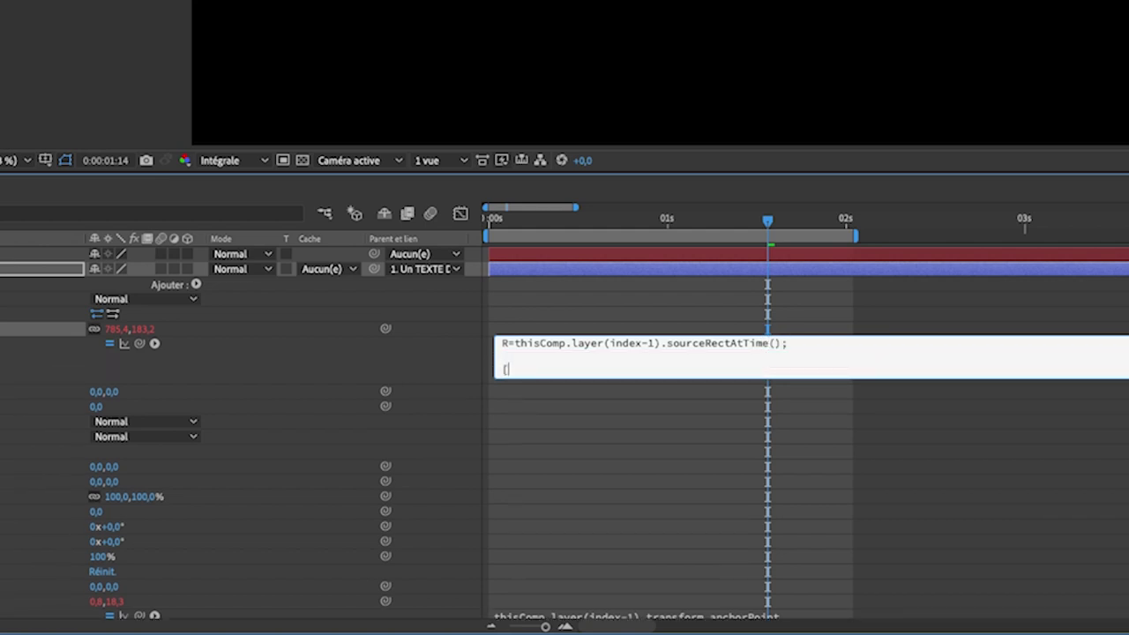
type("R.width,R.height]")
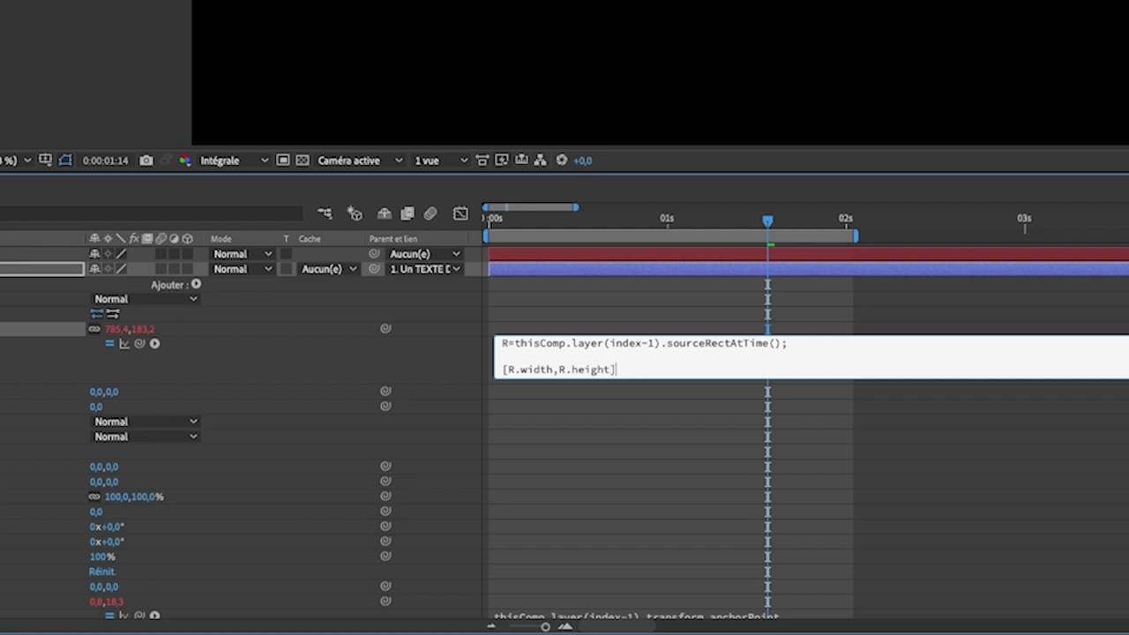
left_click(216, 370)
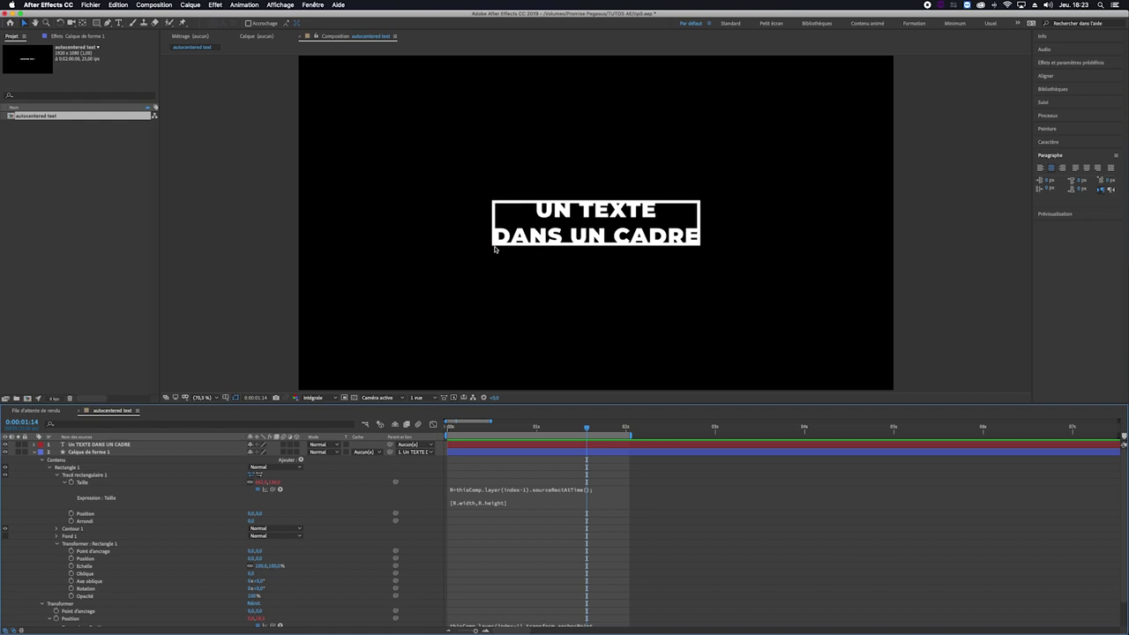
Insert a line break after DANS in the text to test that the frame refits.
left_click(603, 236)
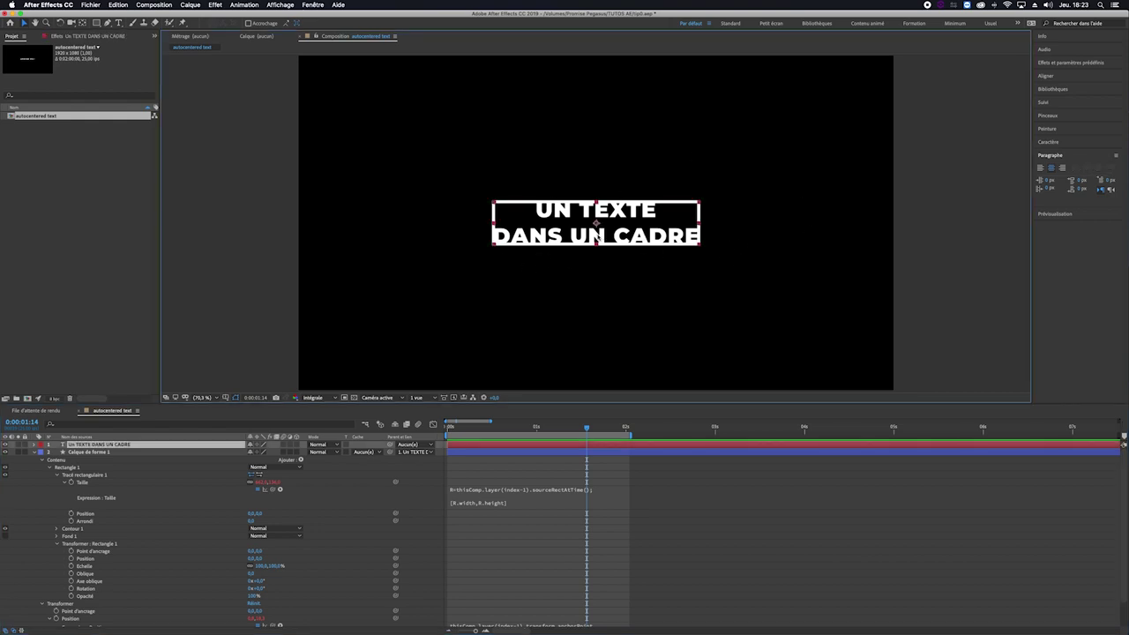
double_click(579, 233)
left_click(570, 235)
key("Return")
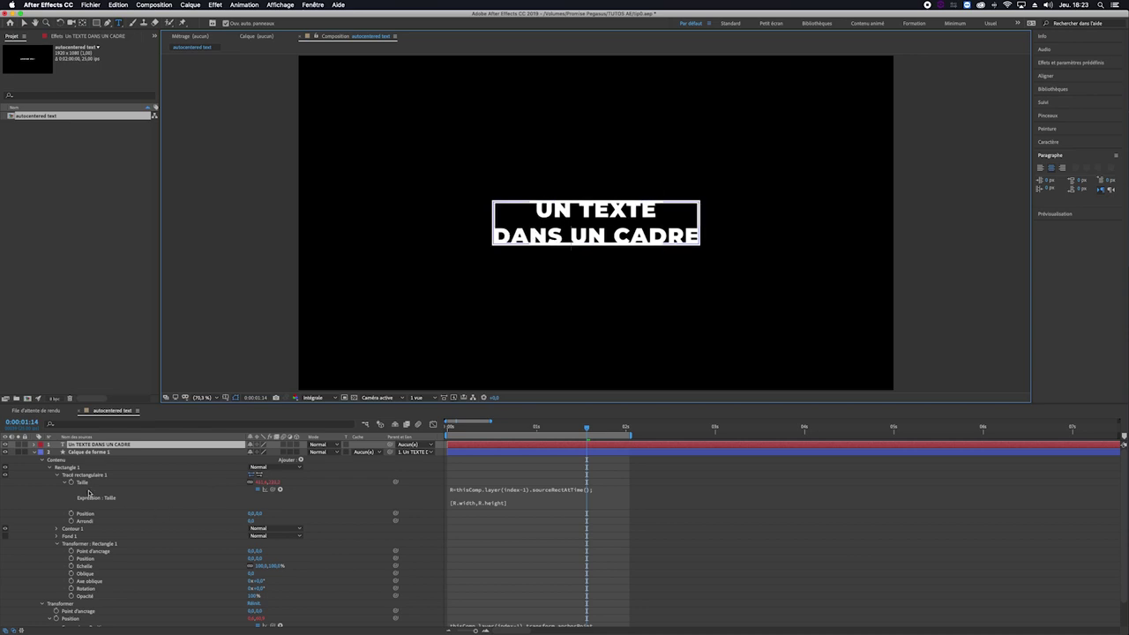
left_click(91, 447)
left_click(86, 453)
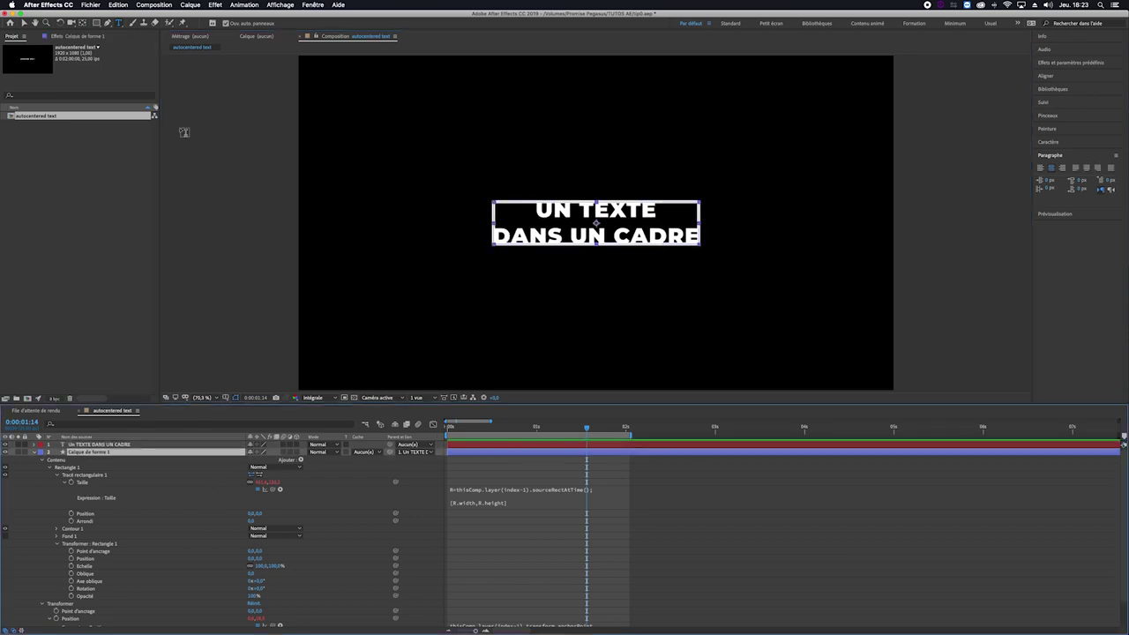
left_click(225, 5)
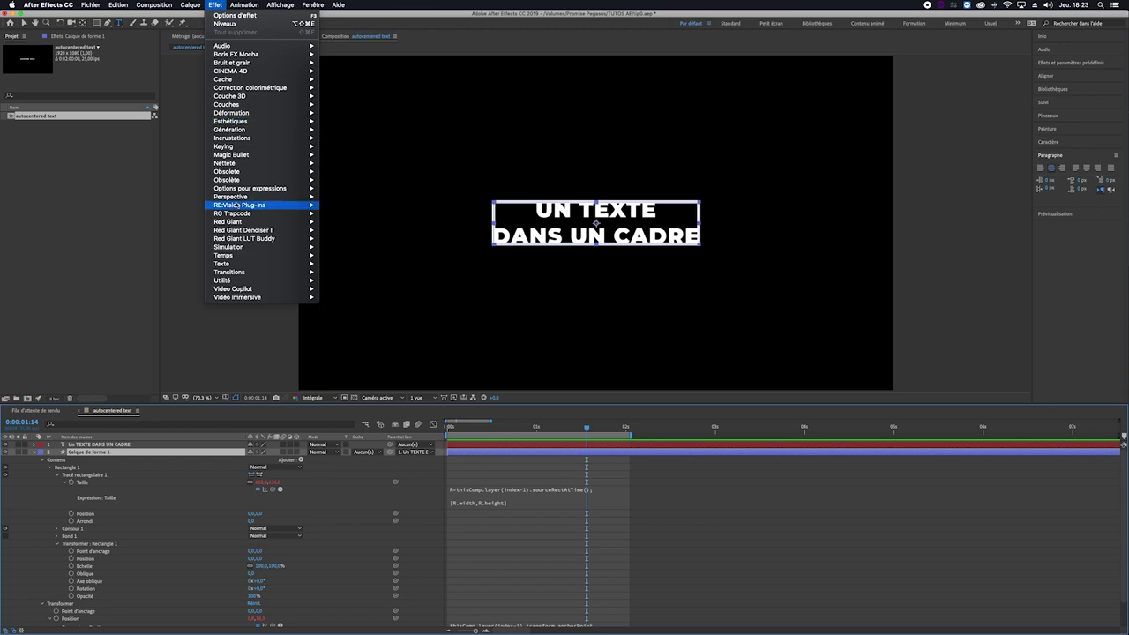
Add a Slider Control, duplicate it, and rename them Marge horizontale and Marge verticale.
mouse_move(241, 190)
left_click(356, 230)
key("ctrl+d")
left_click(40, 58)
key("Return")
type("Marge horizontale")
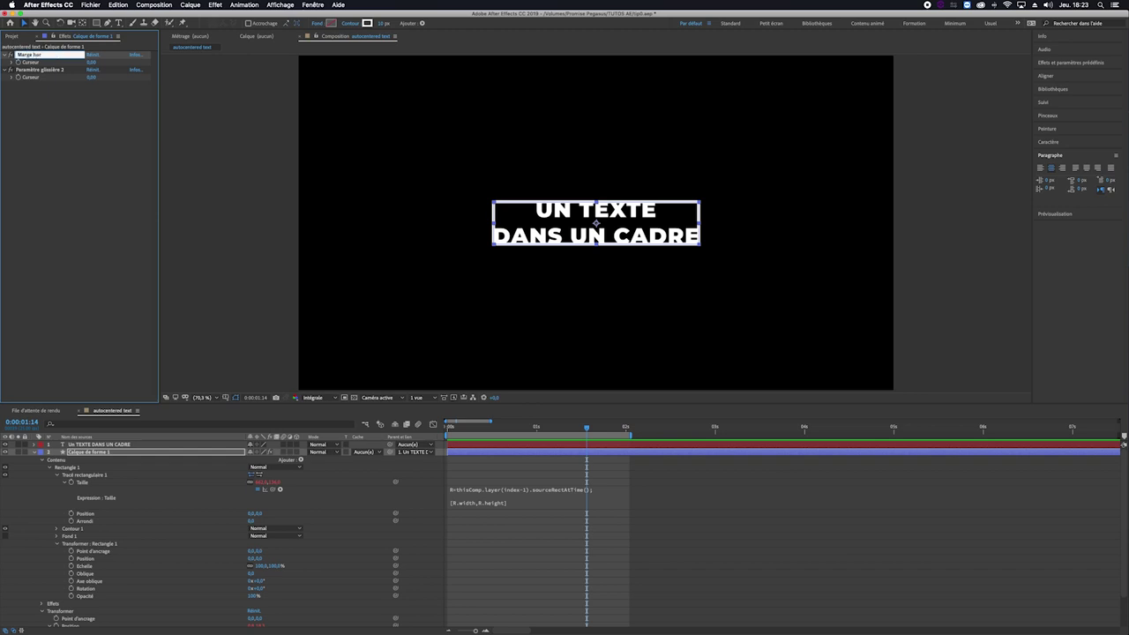
left_click(32, 69)
key("Return")
type("Marge verticale")
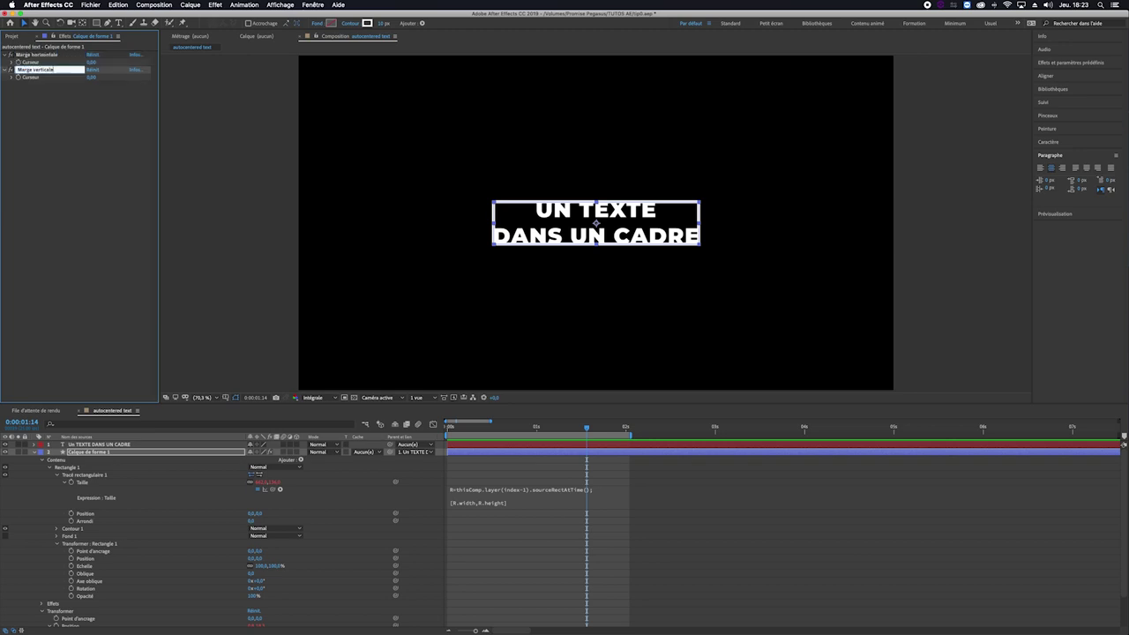
key("Return")
Add Mh and Mv variables to the Size expression, linked to the two Marge sliders.
left_click(493, 502)
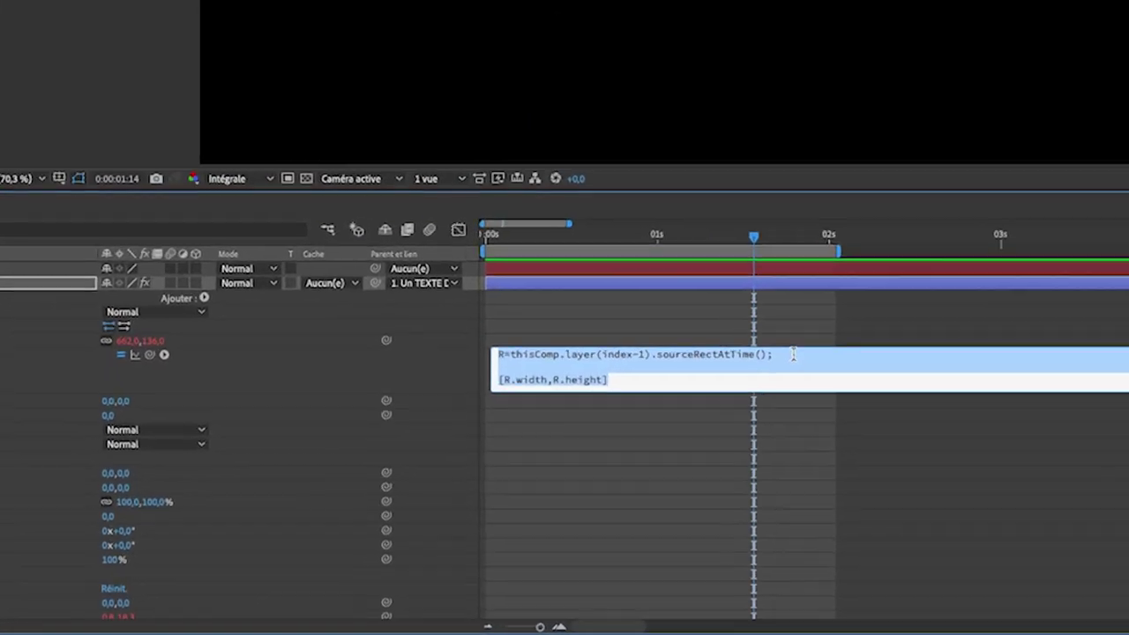
left_click(607, 489)
key("Down")
key("shift+Home")
key("BackSpace")
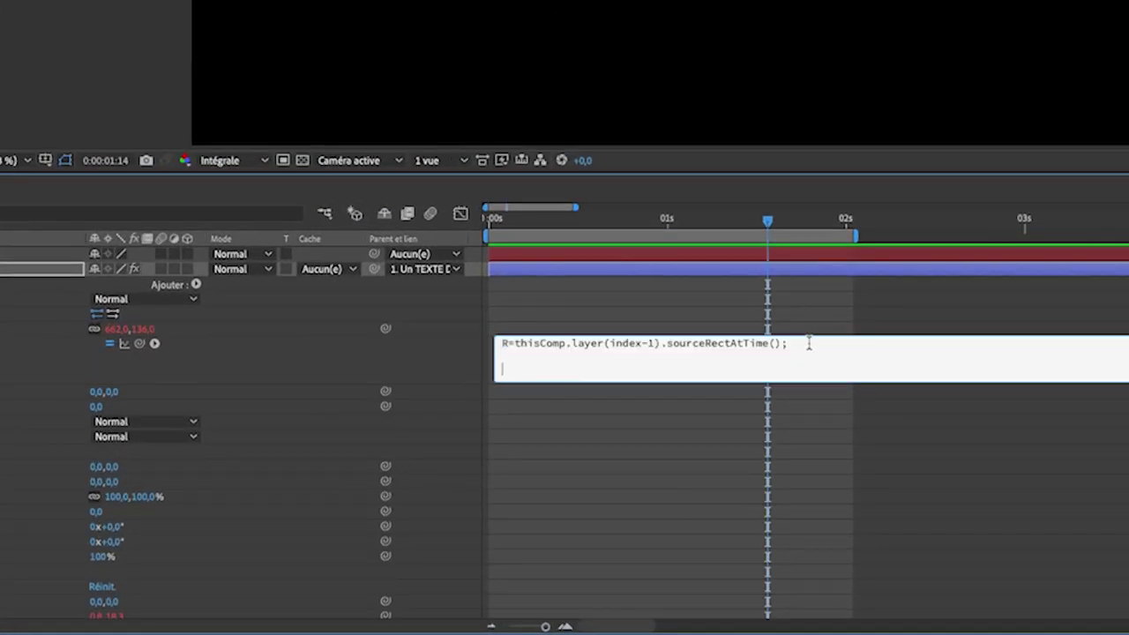
key("Return")
type("MH")
type("=")
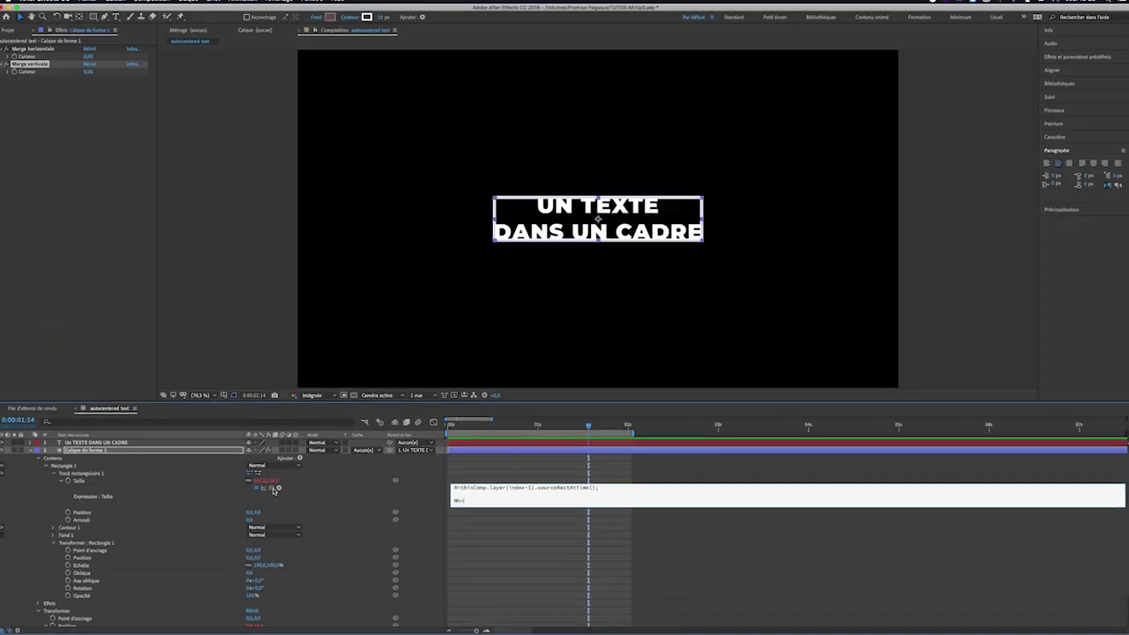
left_click_drag(274, 489, 35, 56)
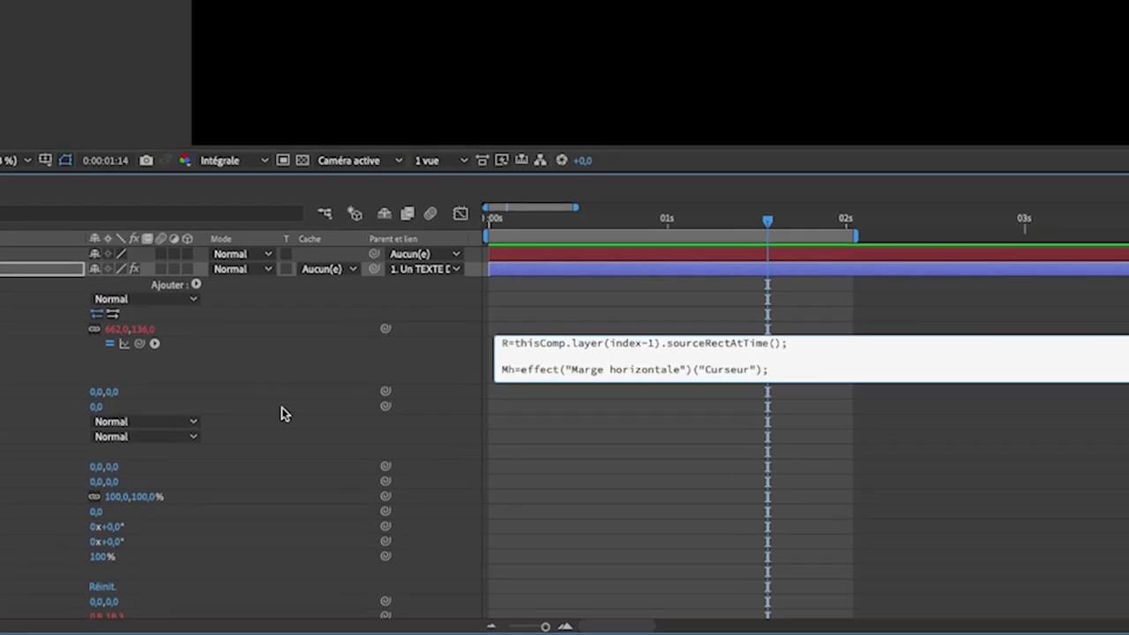
type("MV")
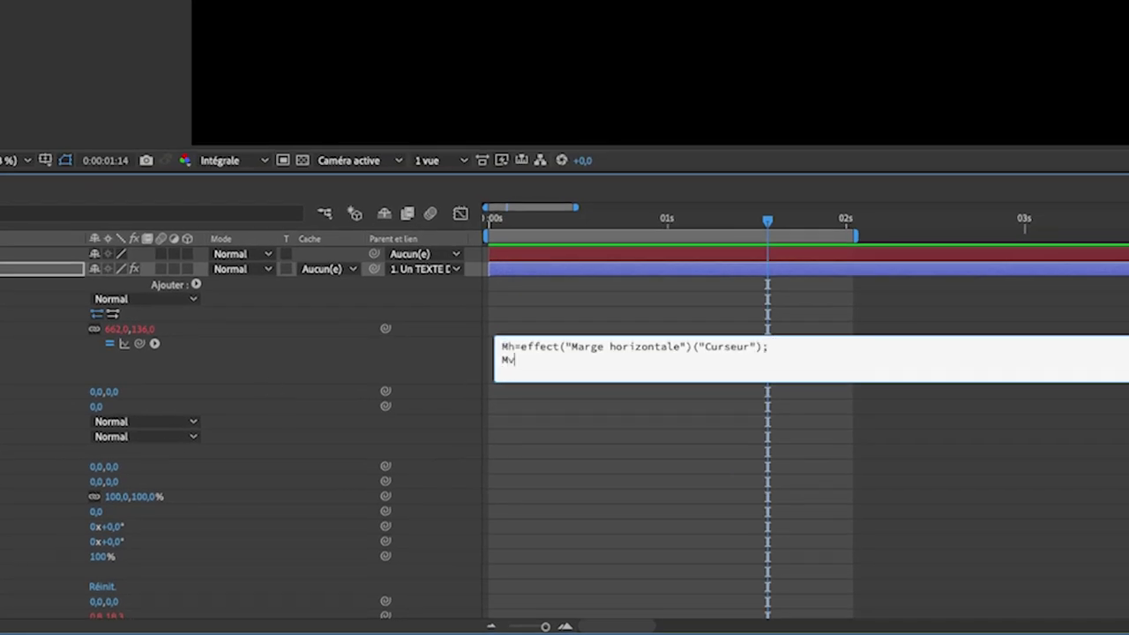
type("=")
mouse_move(154, 344)
left_mouse_down()
mouse_move(26, 128)
mouse_move(31, 77)
left_mouse_up()
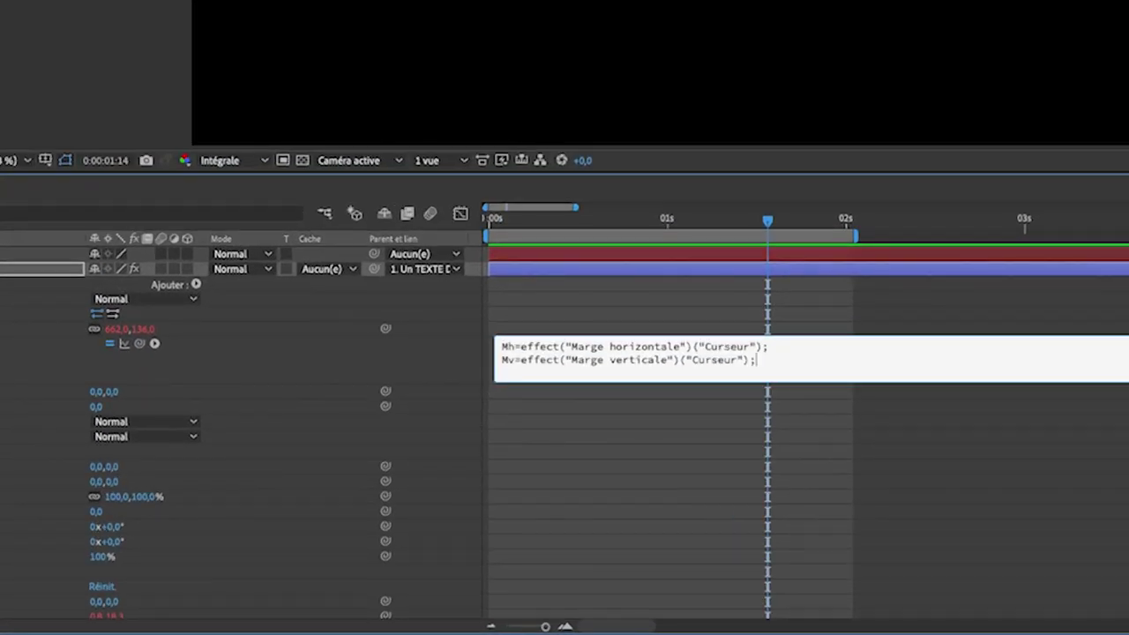
End the Size expression with [R.width+Mh,R.height+Mv] and apply it.
key("Return")
key("Return")
type("[R.width,R.height]")
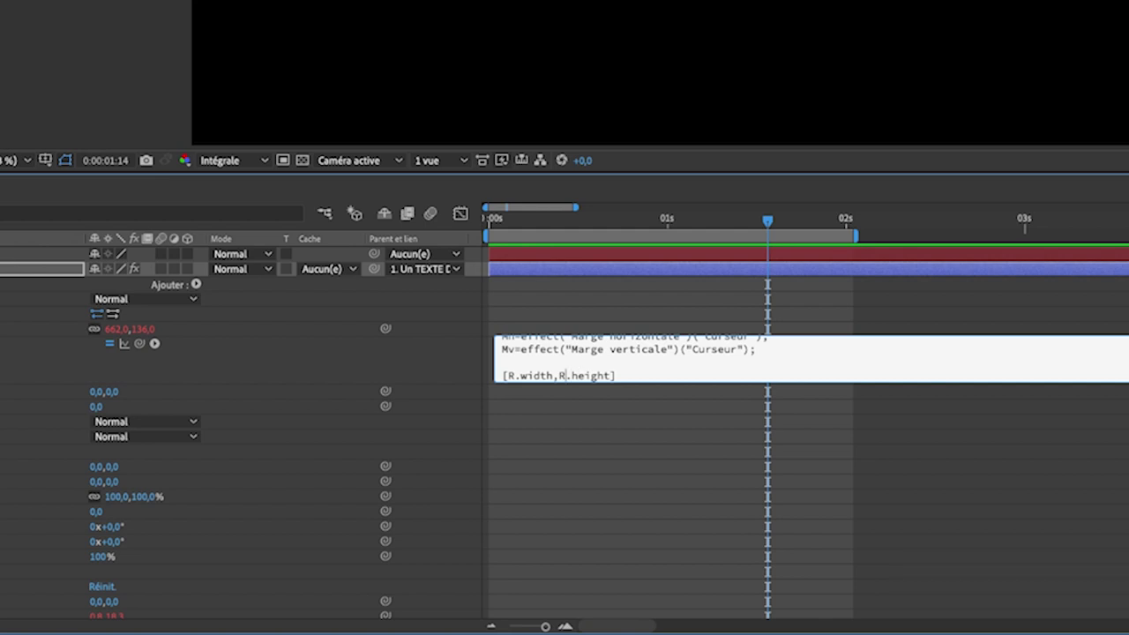
type("+Mh")
type("Mv")
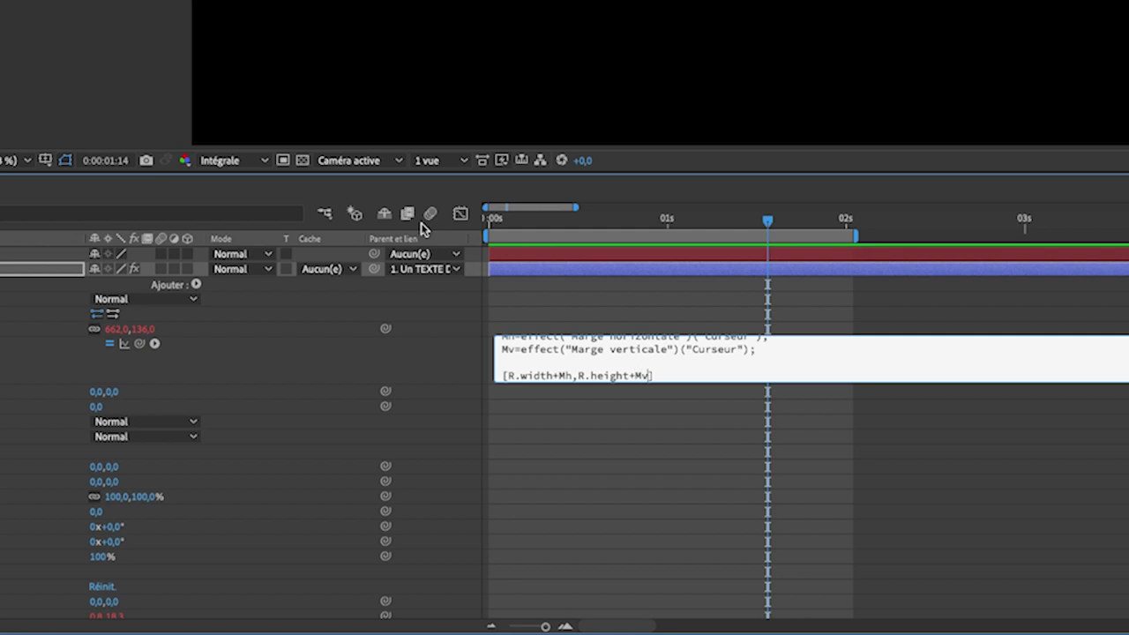
left_click(326, 341)
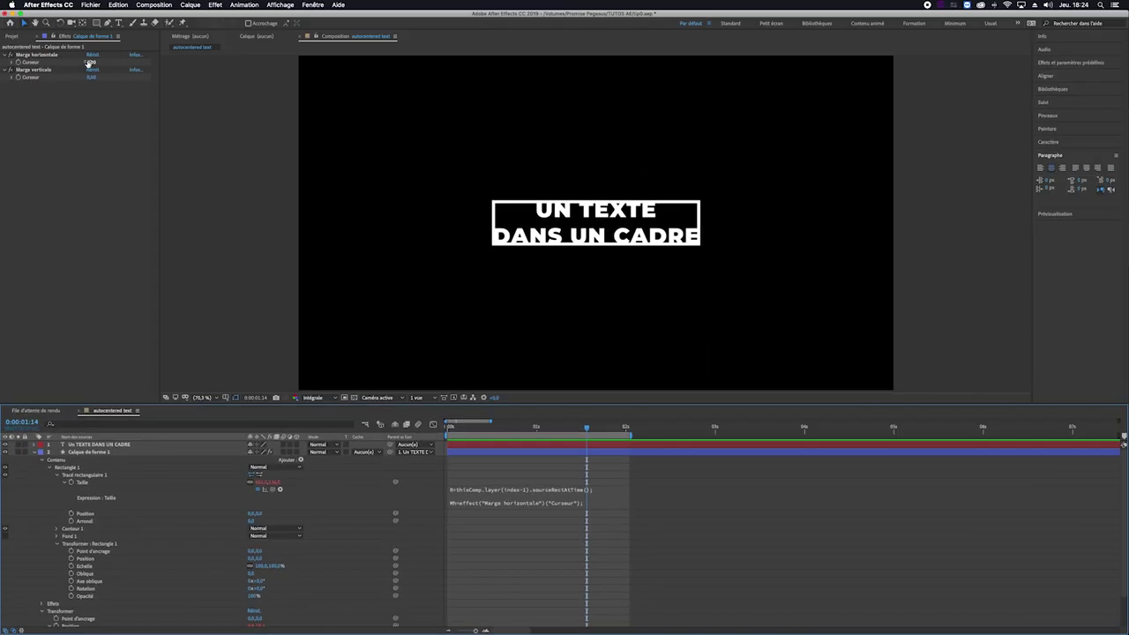
Raise the Marge slider values and the rectangle's Roundness for padded, pill-shaped corners.
left_click_drag(124, 61, 137, 89)
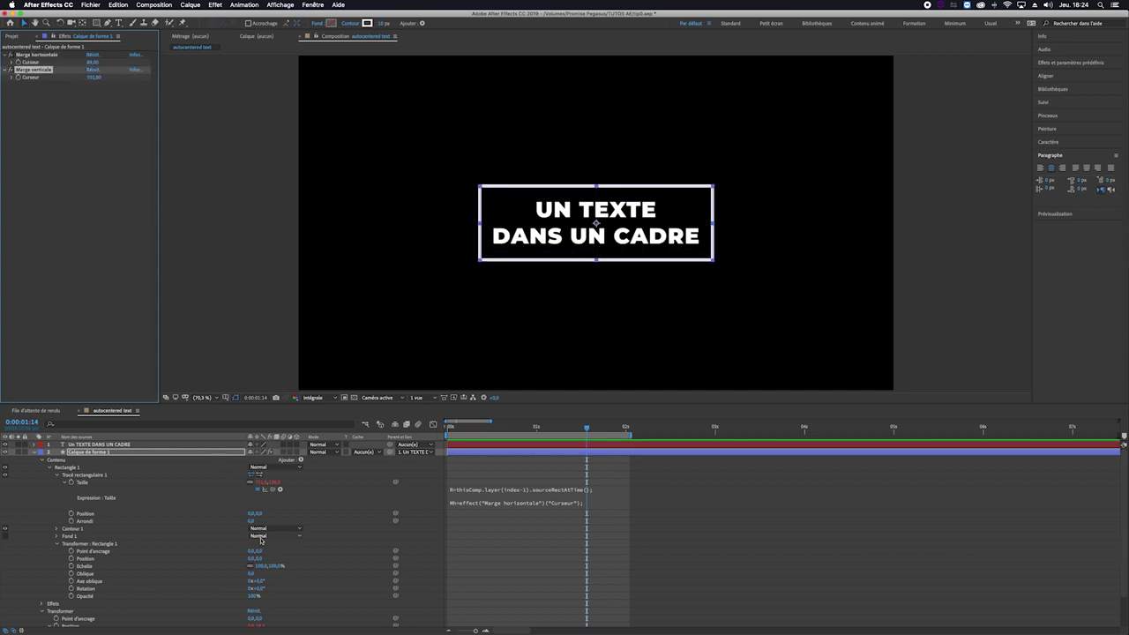
mouse_move(252, 521)
left_mouse_down()
mouse_move(293, 522)
mouse_move(281, 522)
left_mouse_up()
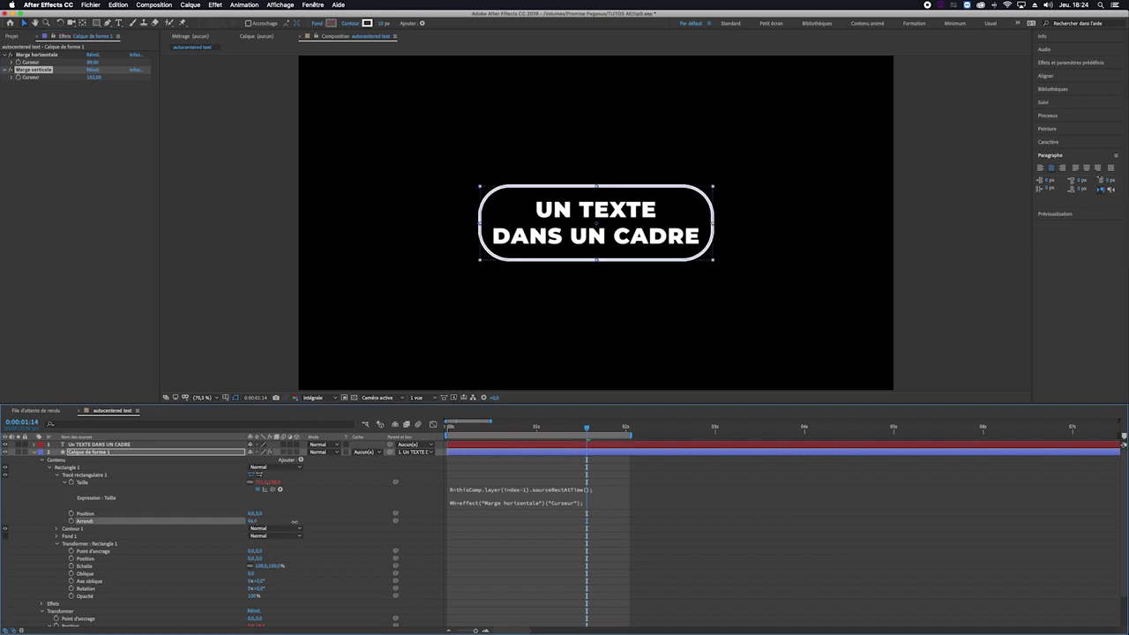
left_click(95, 454)
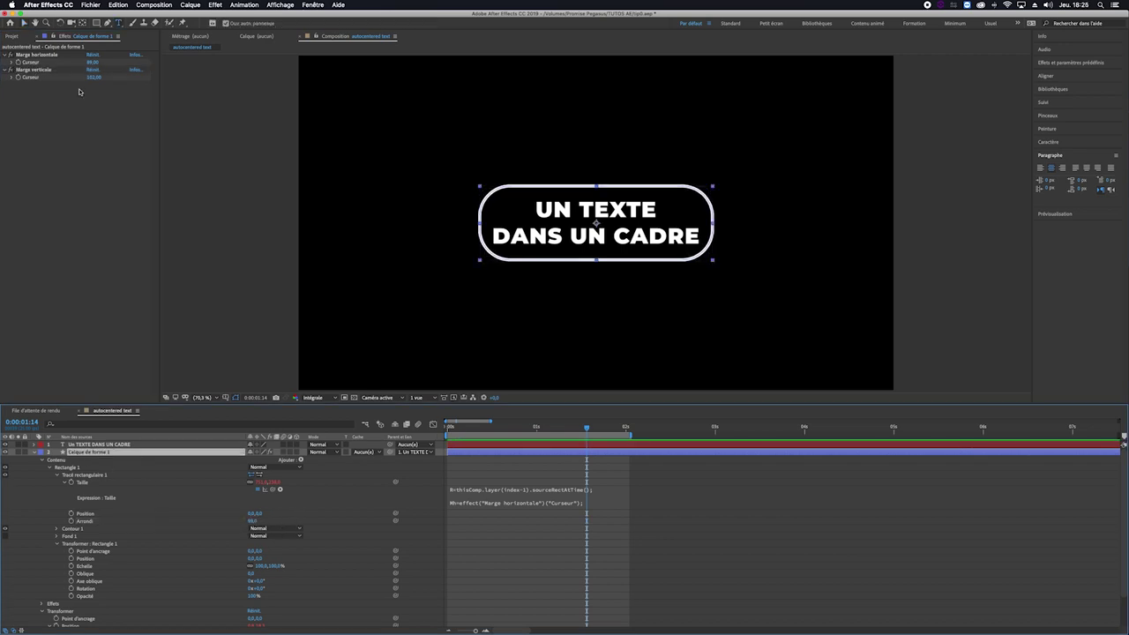
Replace the text with the single line ABONNEZ-VOUS so the frame shrinks to fit.
left_click(574, 211)
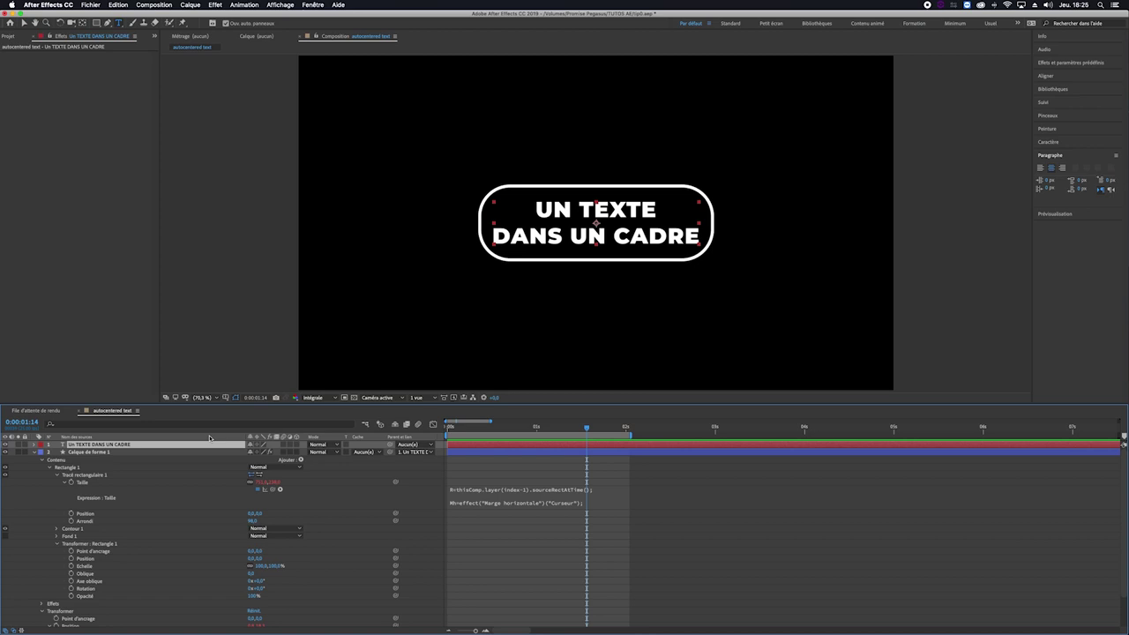
left_click(569, 235)
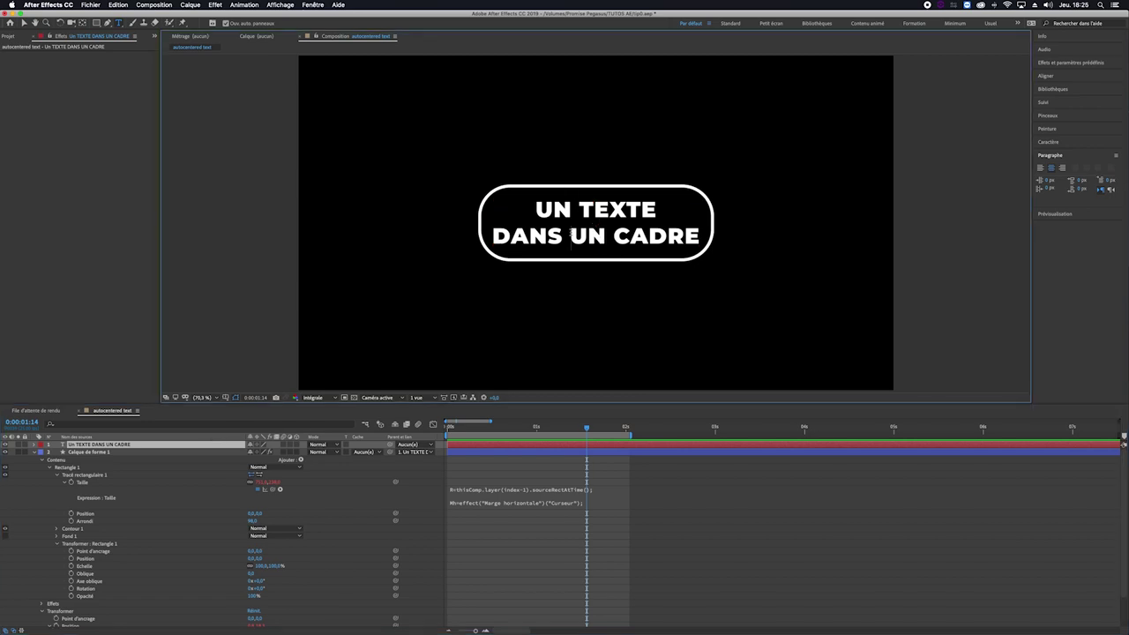
key("Return")
triple_click(631, 253)
key("BackSpace")
key("BackSpace")
key("BackSpace")
key("BackSpace")
key("BackSpace")
key("BackSpace")
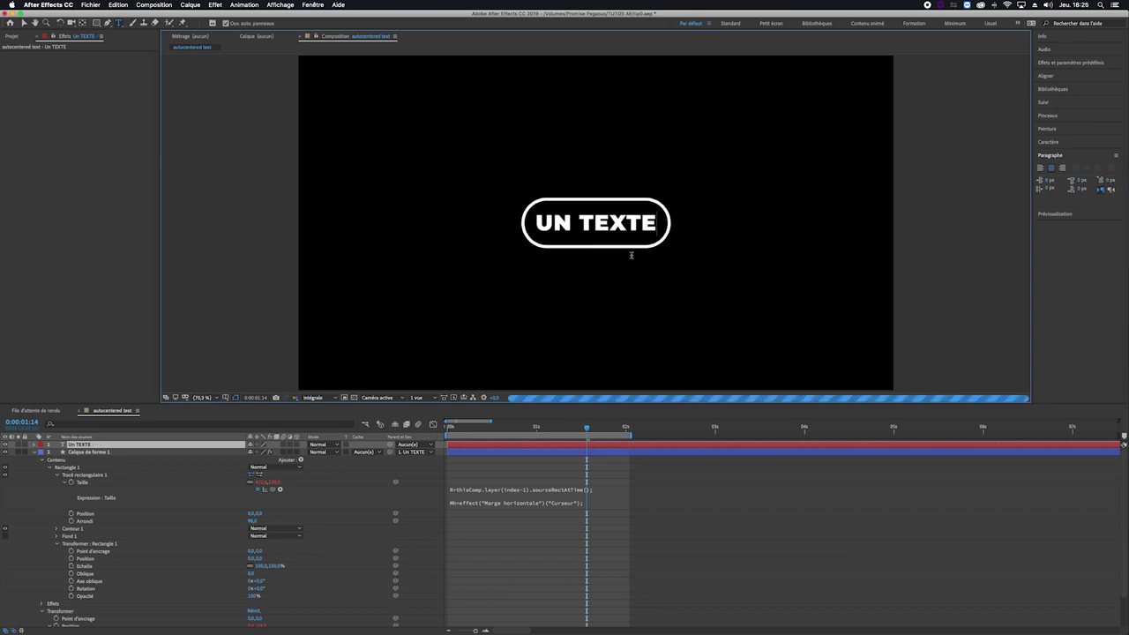
key("super+a")
type("ABONNEZ-V")
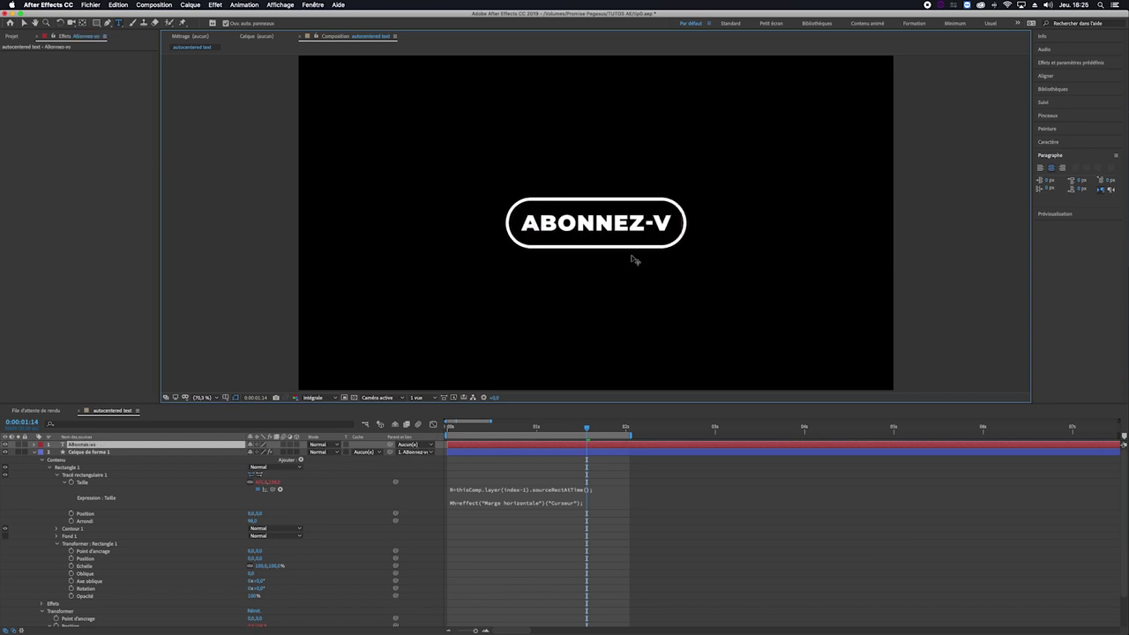
type("OUS")
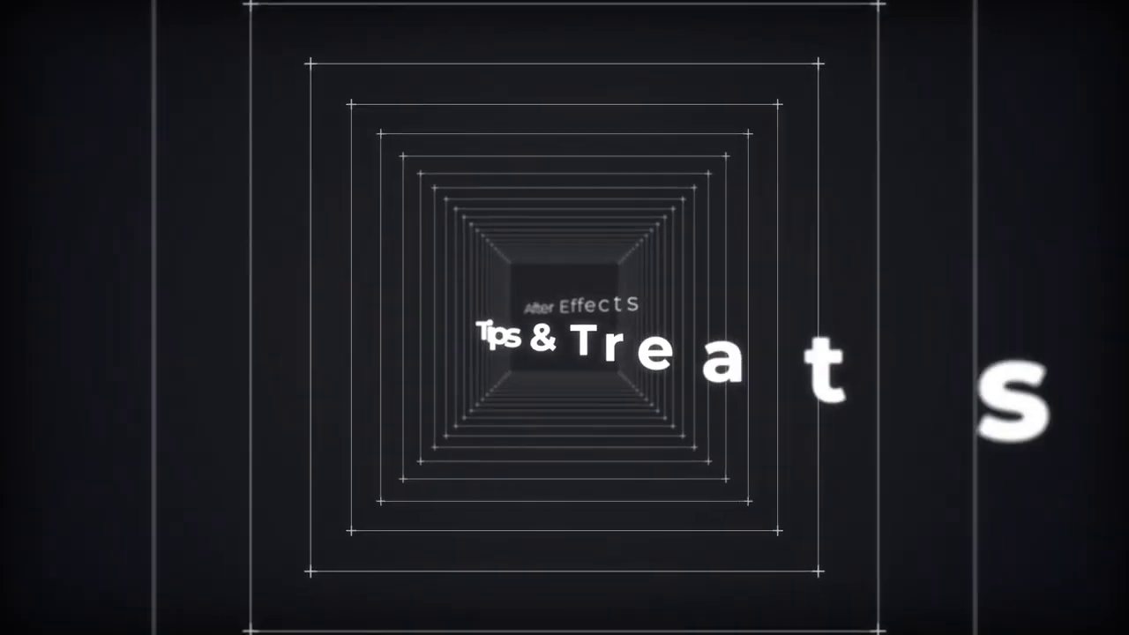